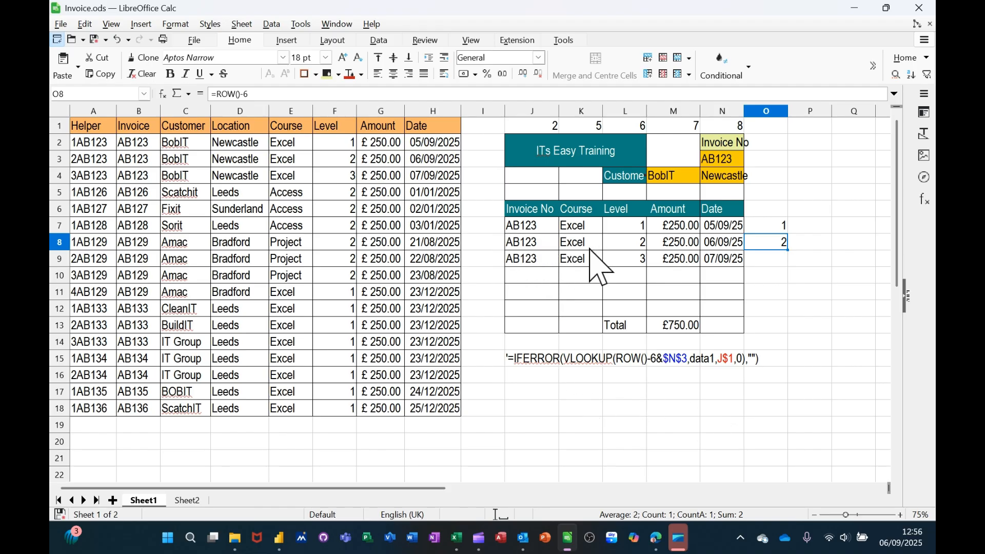
Switch the invoice number in cell N3 to AB129 and finally to AB126.
{"action": "left_click", "coordinate": [733, 160]}
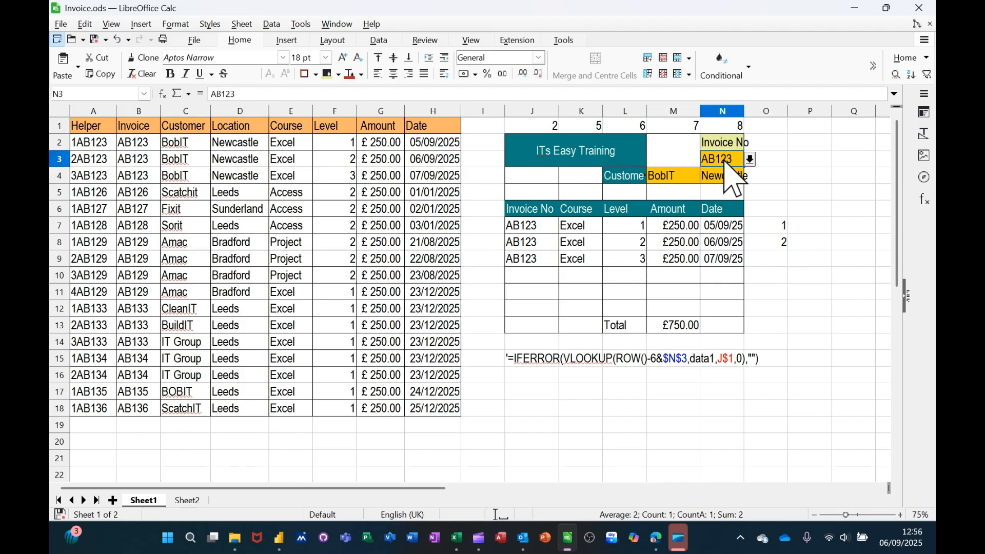
{"action": "left_click", "coordinate": [750, 160]}
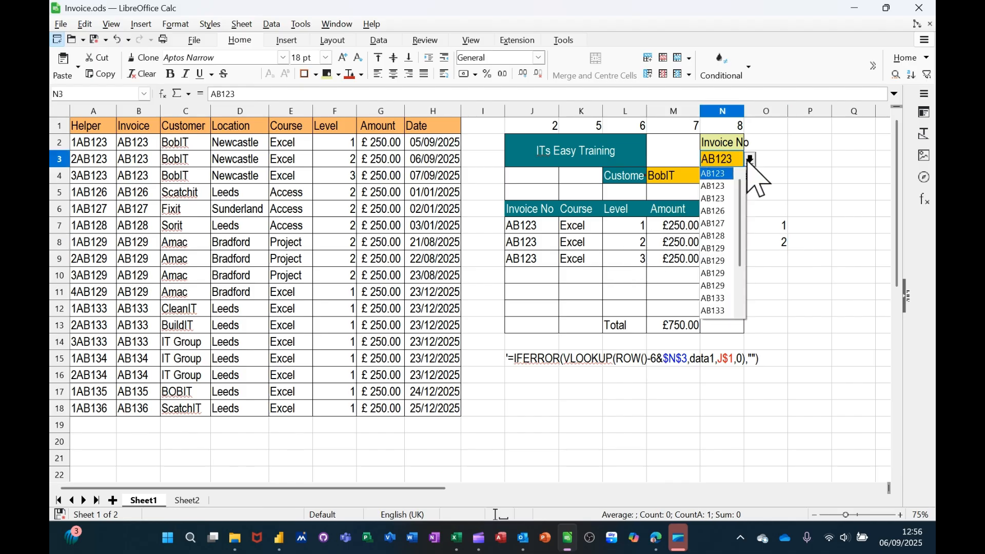
{"action": "left_click", "coordinate": [716, 249]}
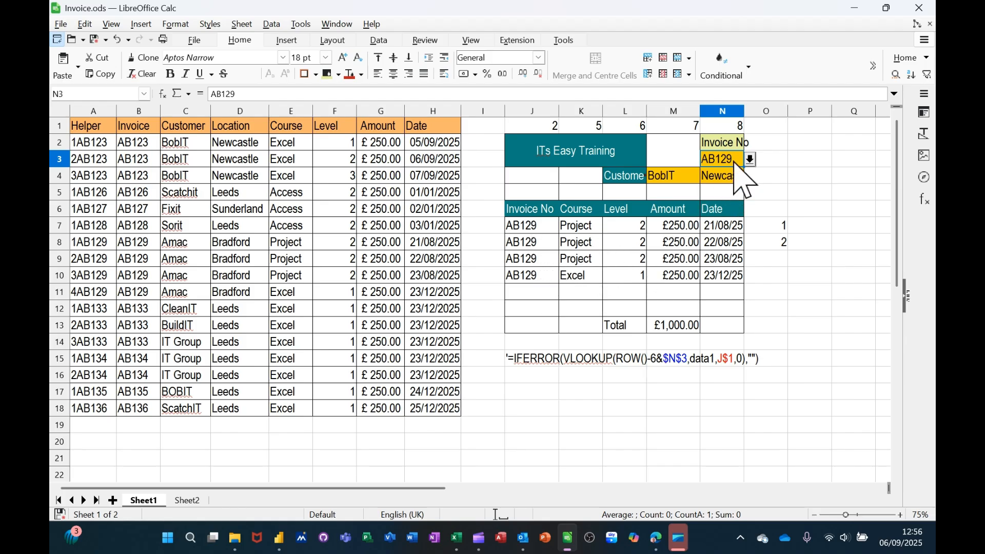
{"action": "left_click", "coordinate": [750, 160]}
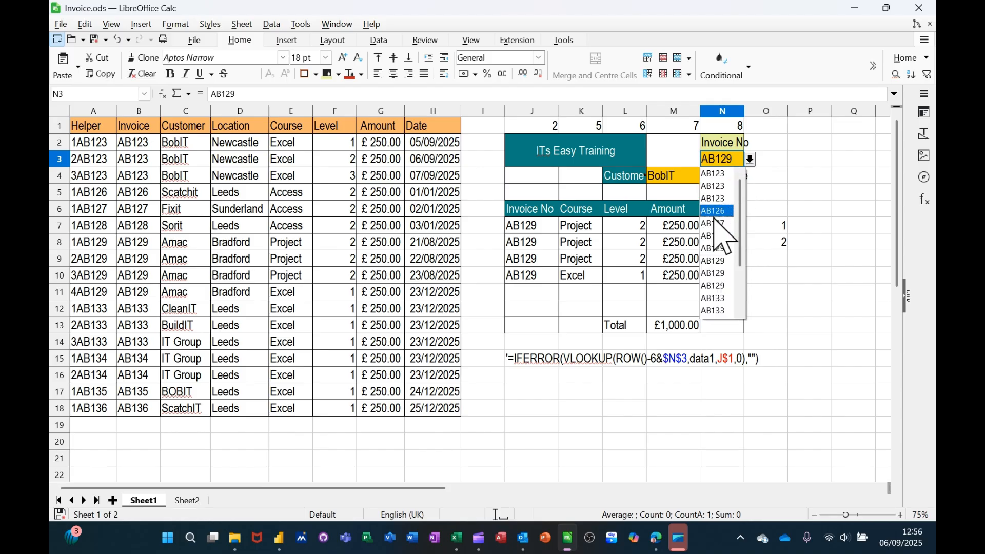
{"action": "left_click", "coordinate": [714, 214]}
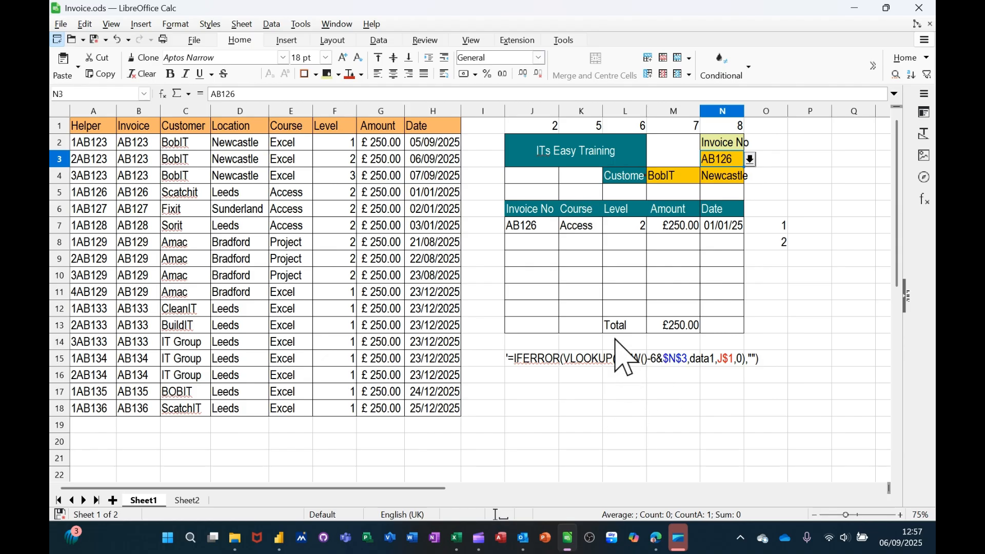
Copy the invoice header row J6:N6 to row 18, starting at J18.
{"action": "scroll", "coordinate": [619, 357], "scroll_direction": "down", "scroll_amount": 3}
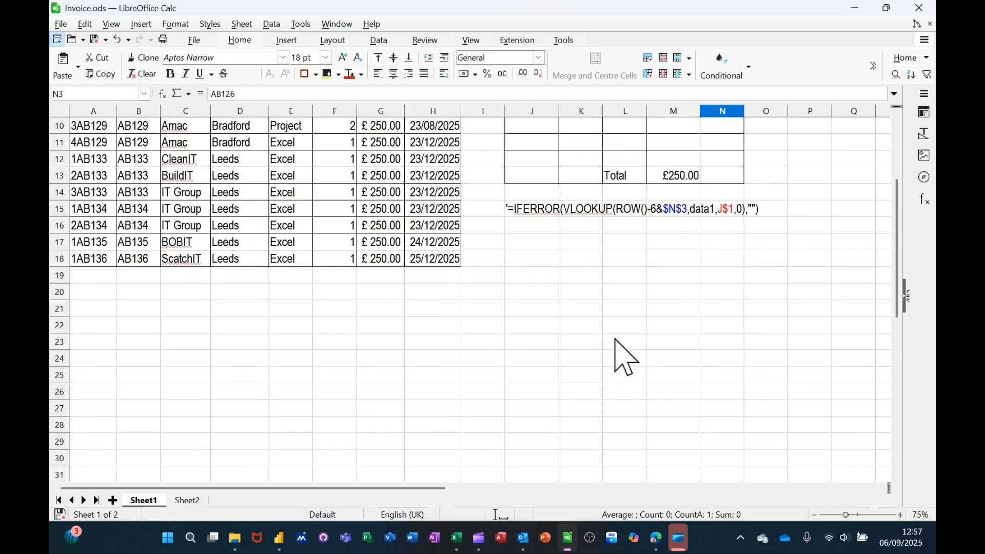
{"action": "scroll", "coordinate": [643, 293], "scroll_direction": "up", "scroll_amount": 3}
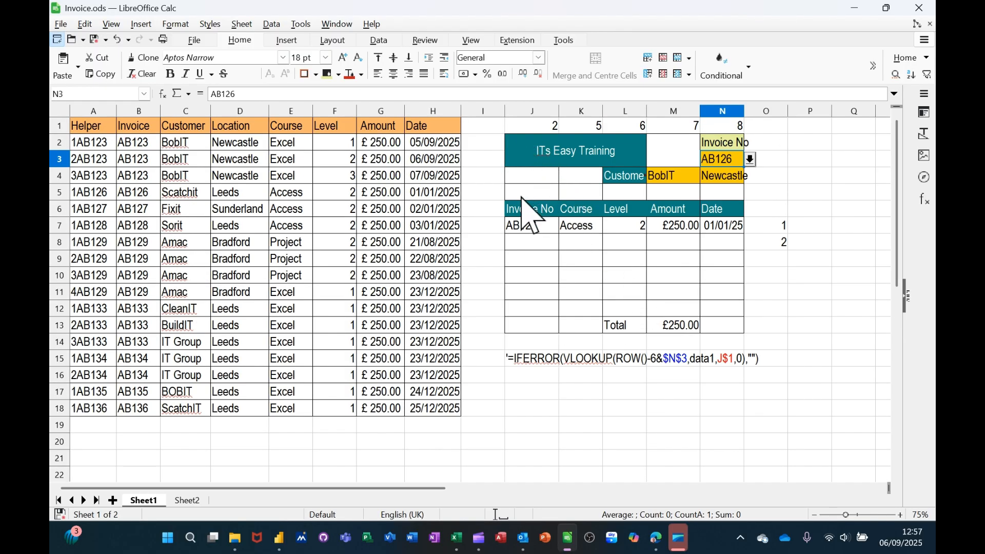
{"action": "left_click_drag", "start_coordinate": [515, 213], "coordinate": [712, 208]}
{"action": "key", "text": "ctrl+c"}
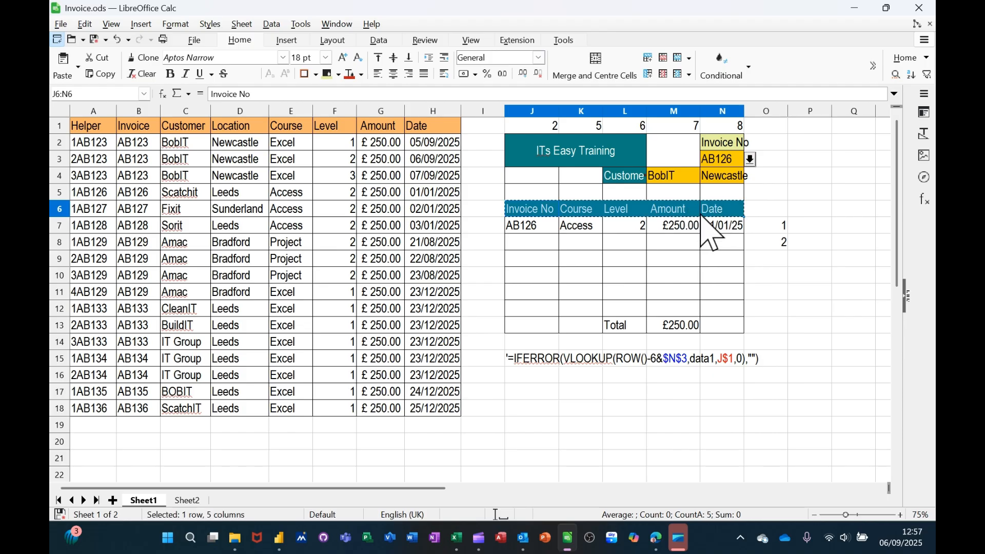
{"action": "left_click", "coordinate": [526, 408]}
{"action": "key", "text": "ctrl+v"}
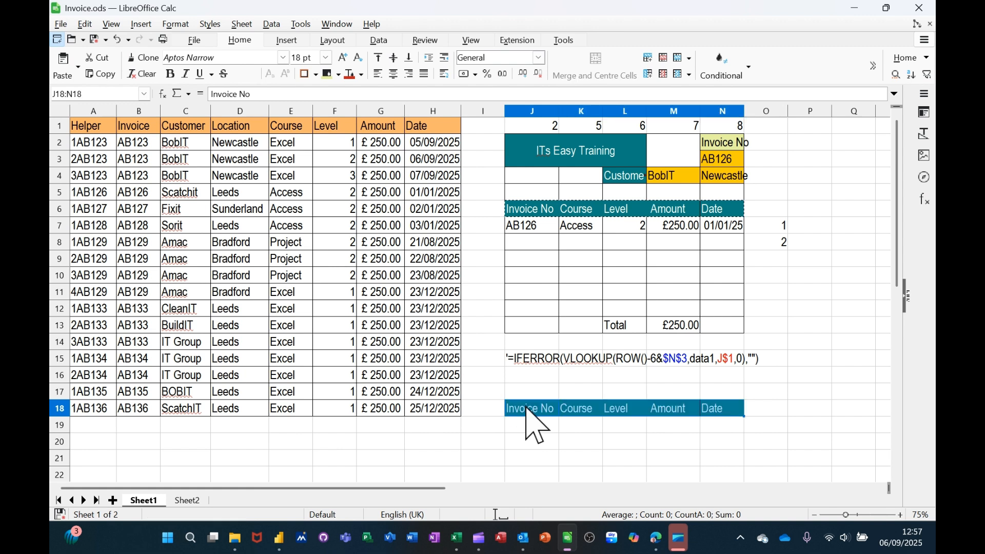
Copy the Invoice No label and its selection cell N2:N3 to N16:N17.
{"action": "left_click", "coordinate": [721, 160]}
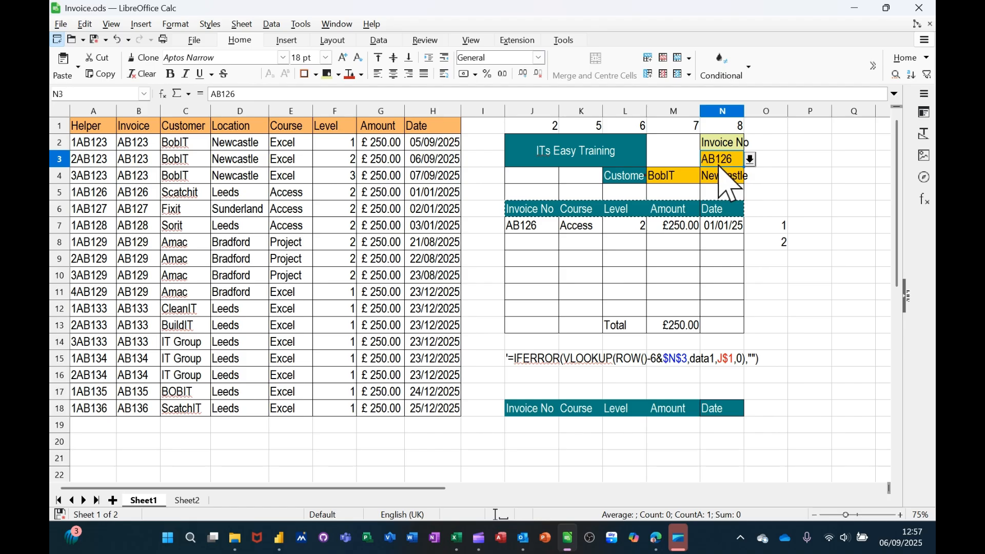
{"action": "left_click", "coordinate": [717, 145]}
{"action": "left_click_drag", "start_coordinate": [718, 149], "coordinate": [720, 161]}
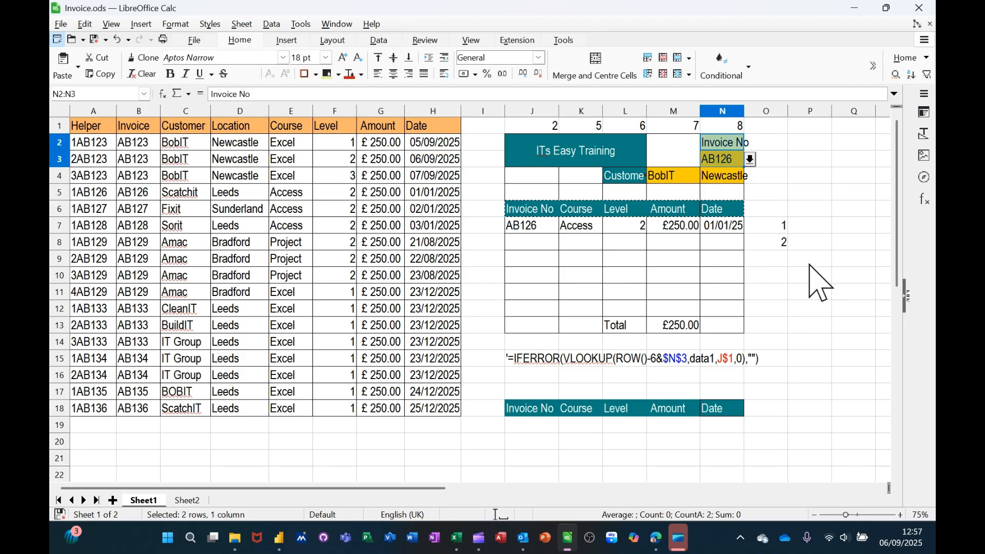
{"action": "key", "text": "ctrl+c"}
{"action": "left_click", "coordinate": [719, 379]}
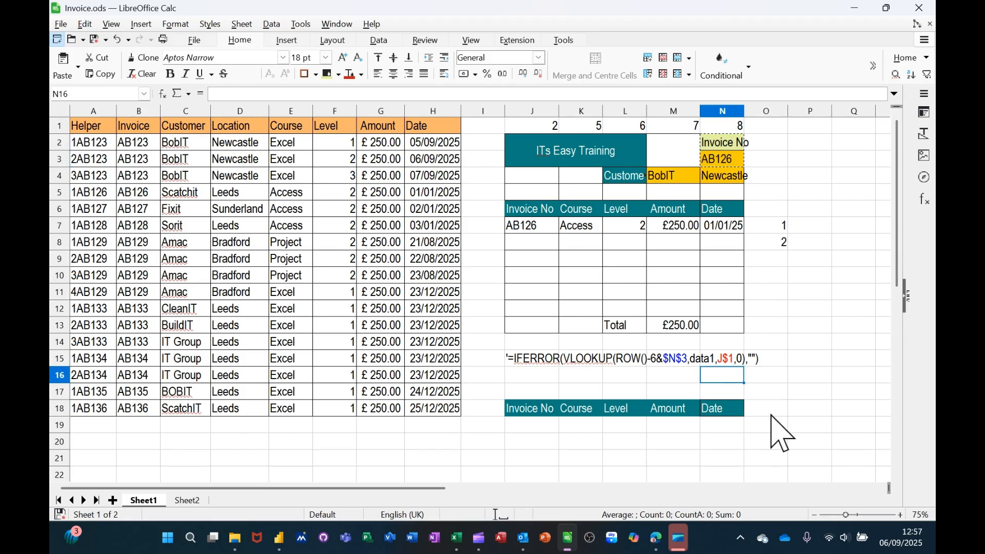
{"action": "key", "text": "ctrl+v"}
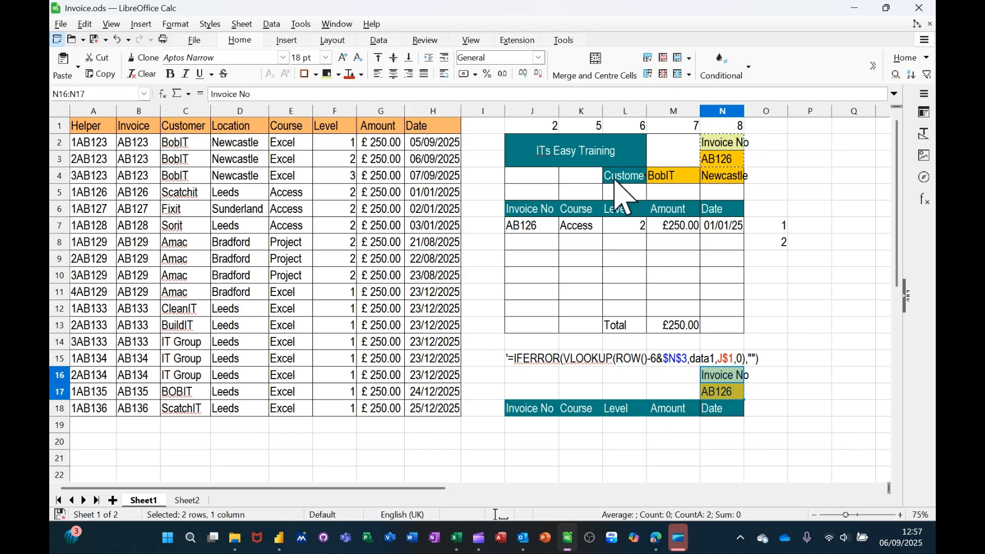
Copy the customer label, name and location cells L4:N4 to J17:L17, directly above the new header row.
{"action": "left_click_drag", "start_coordinate": [624, 178], "coordinate": [717, 180]}
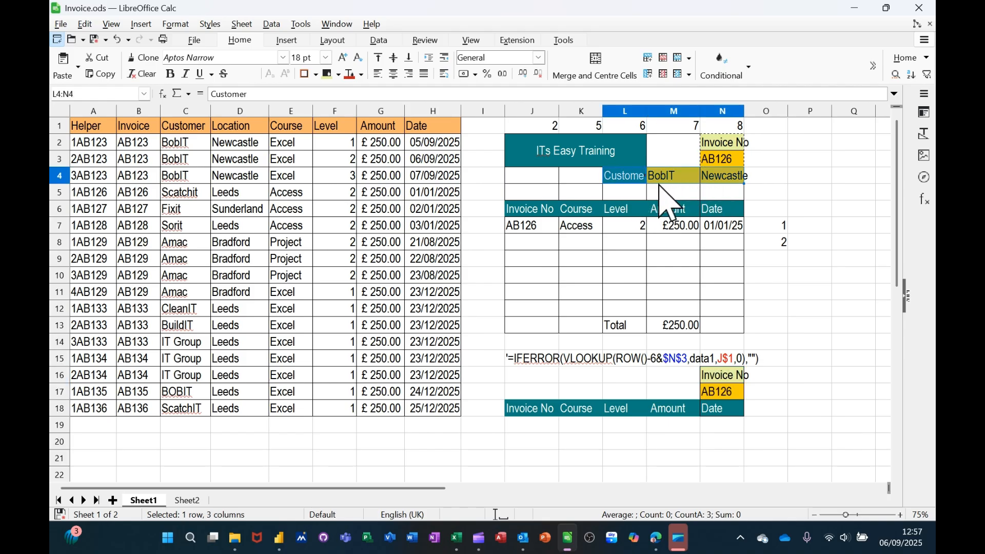
{"action": "left_click", "coordinate": [530, 392]}
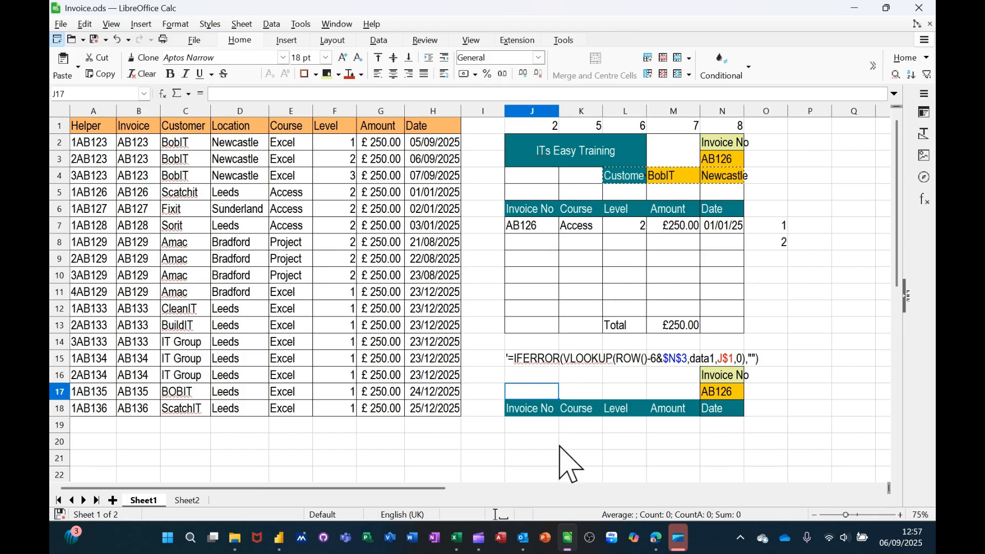
{"action": "key", "text": "ctrl+v"}
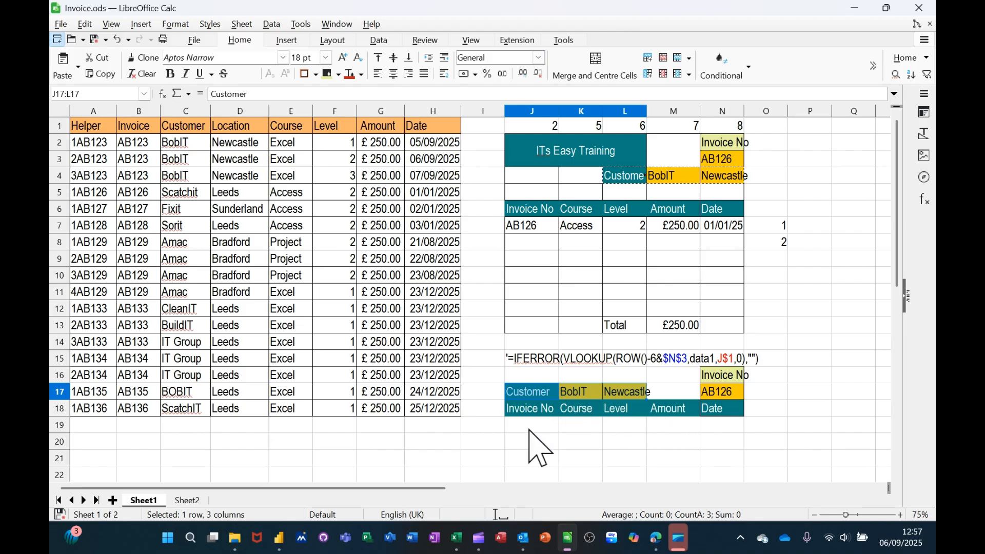
{"action": "mouse_move", "coordinate": [528, 392]}
{"action": "left_mouse_down"}
{"action": "mouse_move", "coordinate": [681, 417]}
{"action": "mouse_move", "coordinate": [534, 410]}
{"action": "left_mouse_up"}
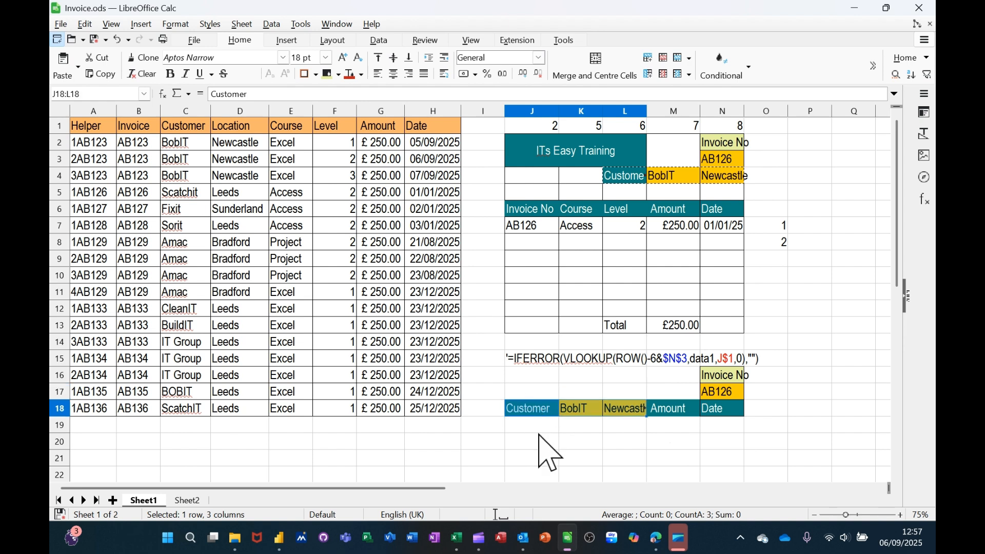
{"action": "key", "text": "ctrl+z"}
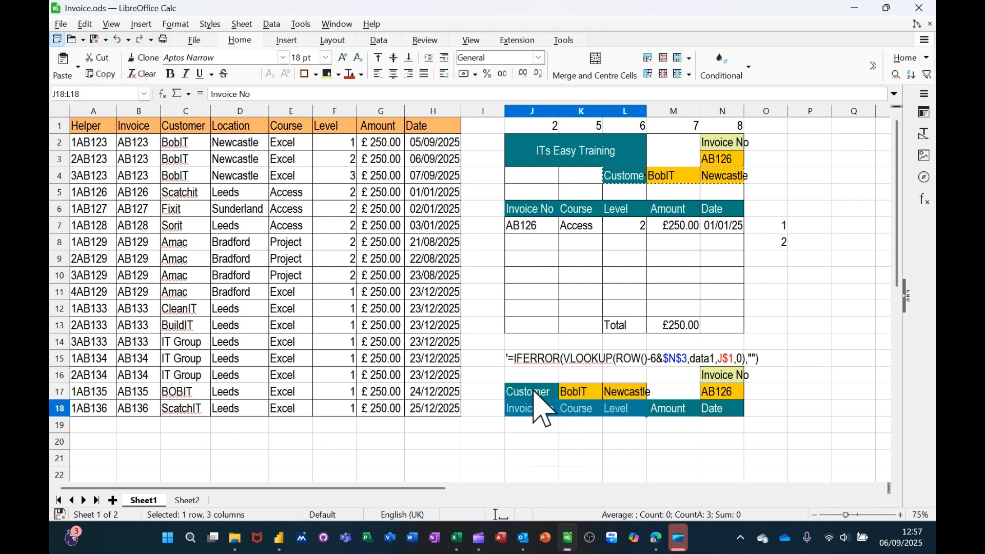
Apply borders around and between all cells of the new invoice area J17:N27.
{"action": "left_click", "coordinate": [533, 394]}
{"action": "left_click_drag", "start_coordinate": [532, 392], "coordinate": [724, 413]}
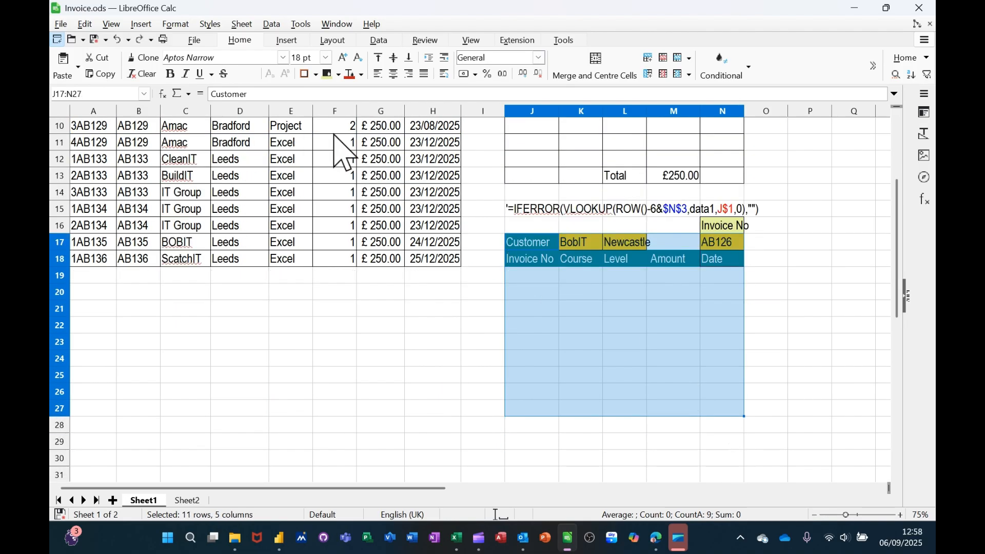
{"action": "left_click", "coordinate": [314, 74]}
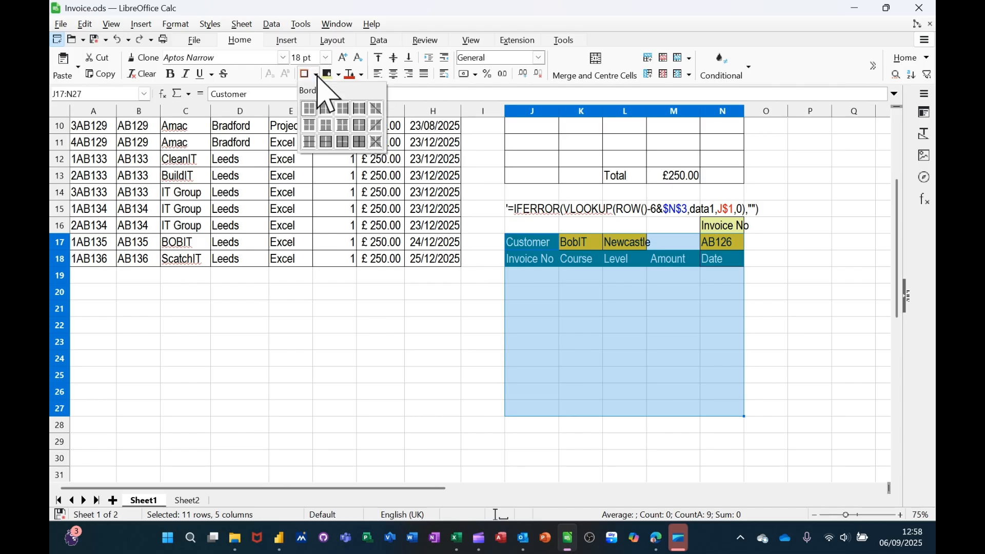
{"action": "left_click", "coordinate": [359, 140]}
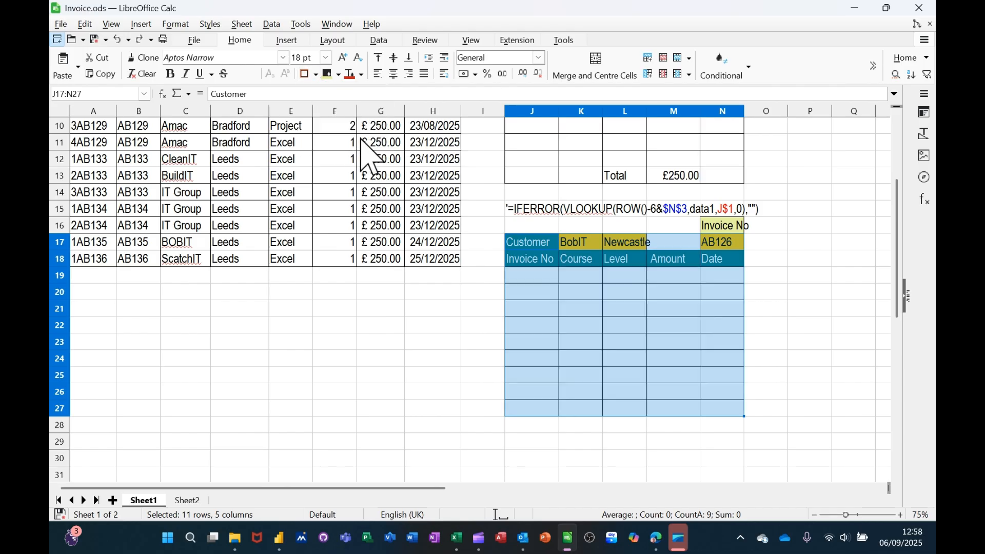
{"action": "left_click", "coordinate": [613, 299]}
{"action": "left_click", "coordinate": [538, 277]}
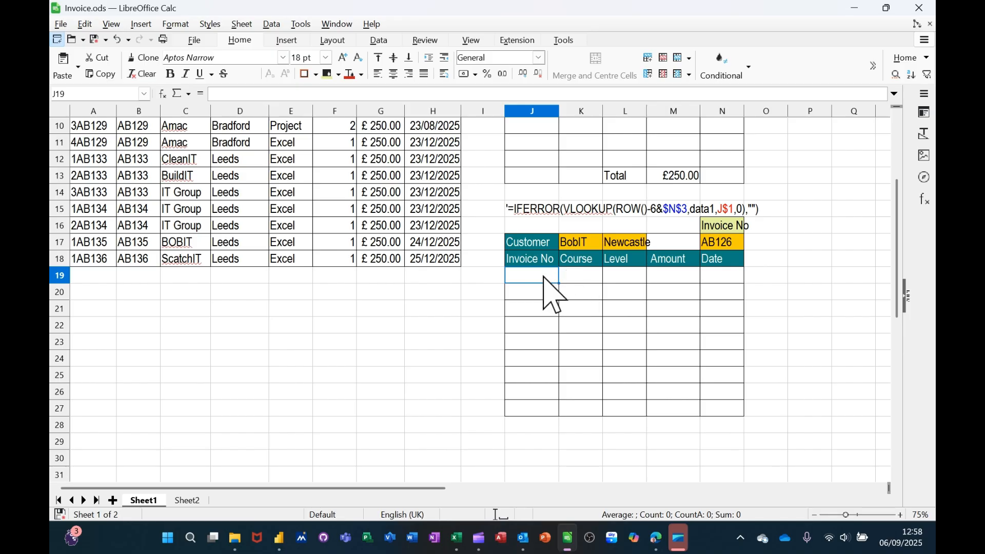
Select columns A to H to check the range named data1.
{"action": "scroll", "coordinate": [285, 262], "scroll_direction": "up", "scroll_amount": 3}
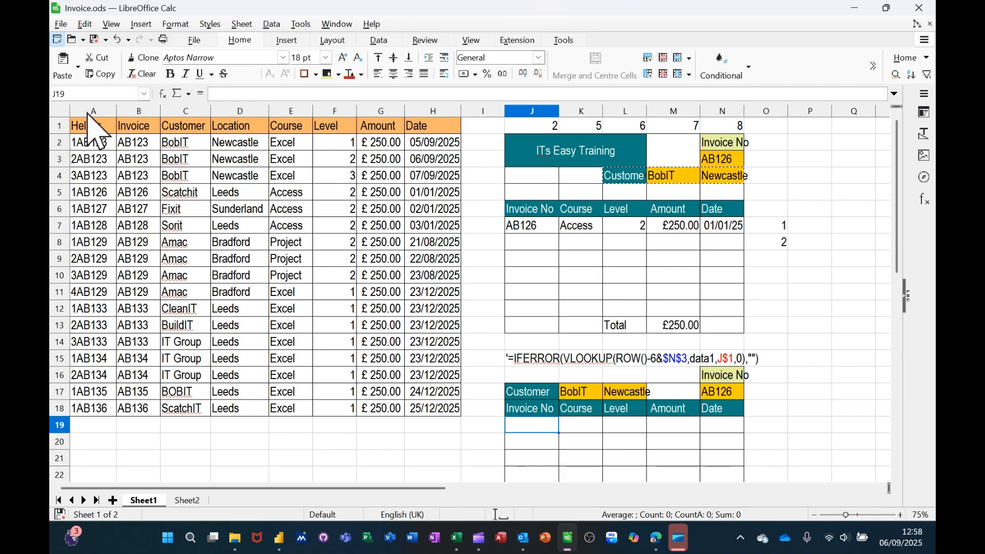
{"action": "left_click", "coordinate": [106, 113]}
{"action": "left_click_drag", "start_coordinate": [107, 113], "coordinate": [414, 128]}
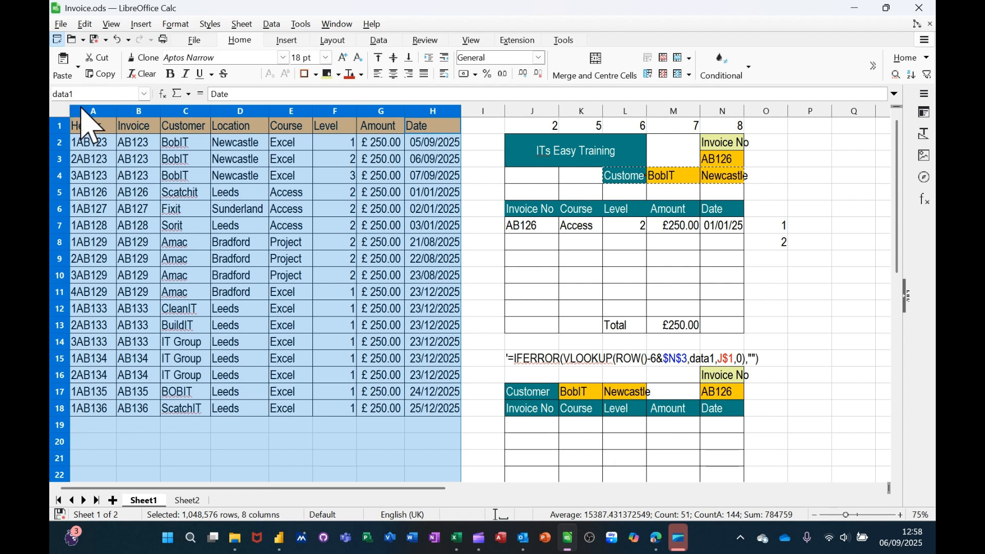
Clear the Helper formulas in cells A2:A5.
{"action": "left_click", "coordinate": [92, 148]}
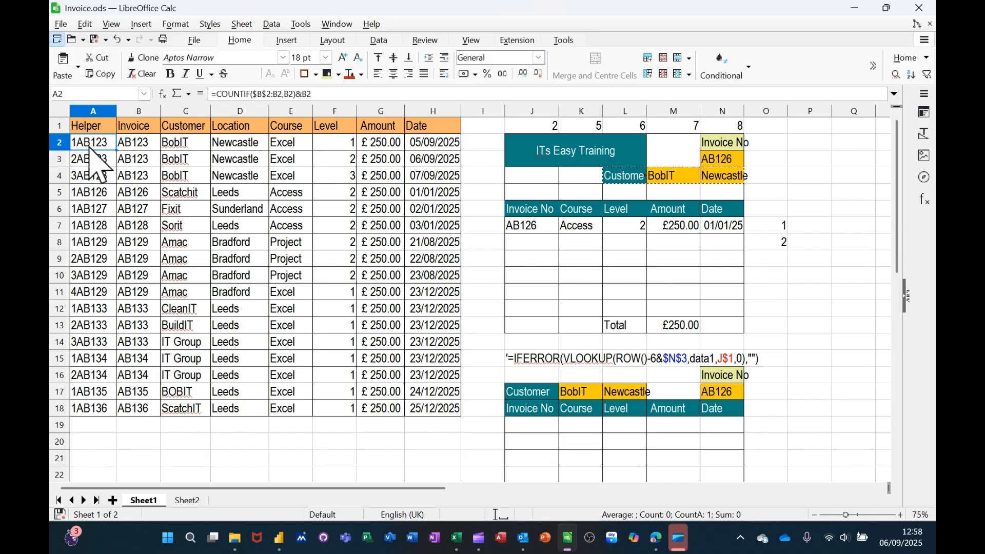
{"action": "left_click_drag", "start_coordinate": [90, 149], "coordinate": [93, 192]}
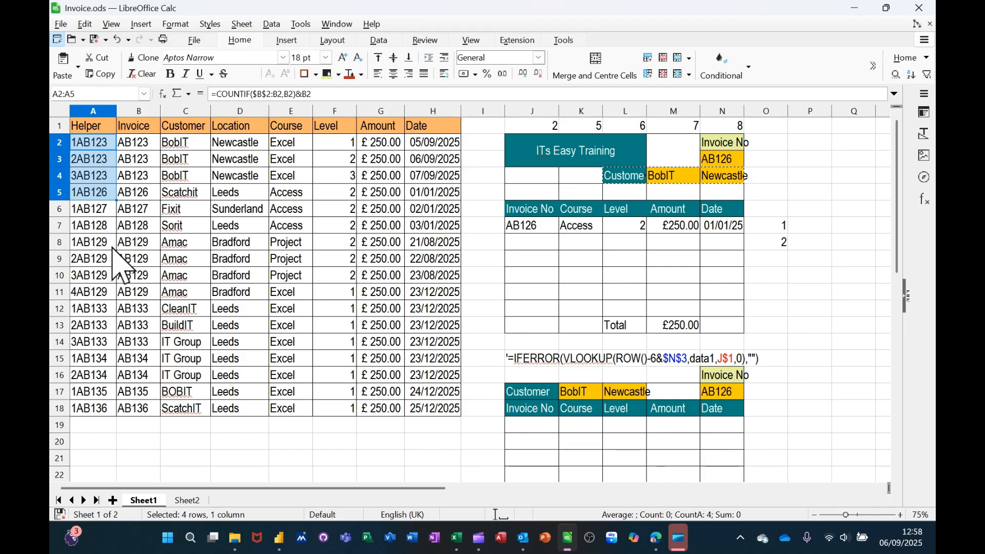
{"action": "key", "text": "Delete"}
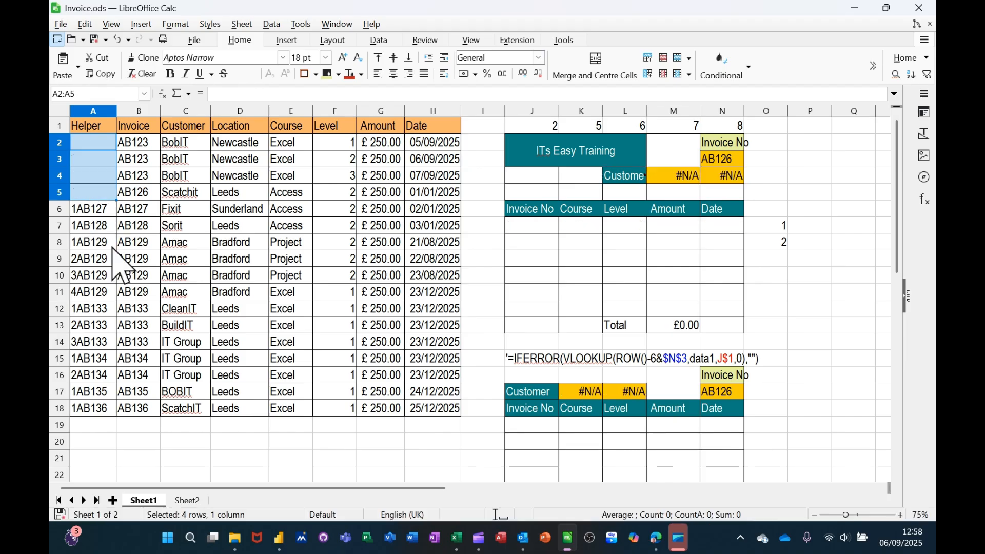
Enter =COUNTIF($B$2:B2,B2) in Helper cell A2 and fill it down to A5.
{"action": "left_click", "coordinate": [87, 145]}
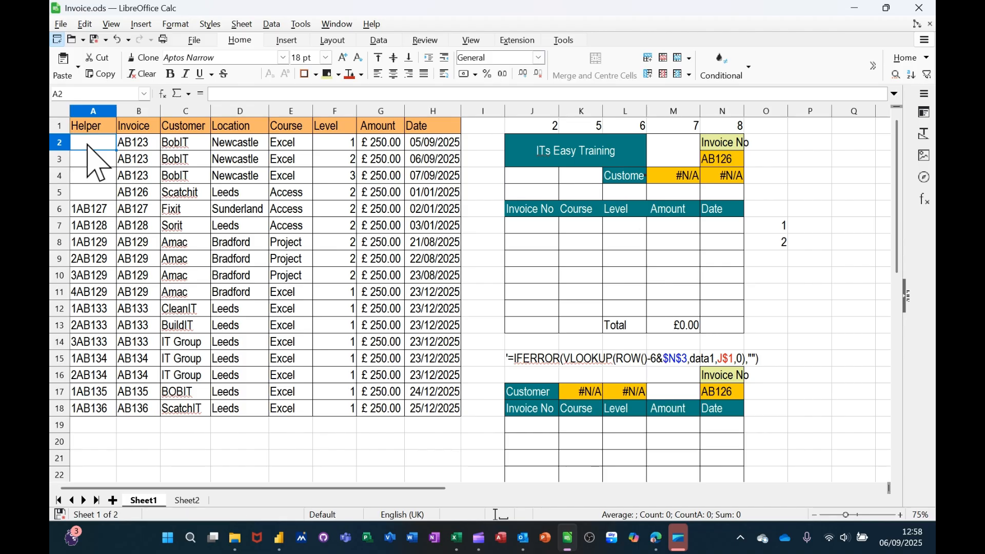
{"action": "type", "text": "="}
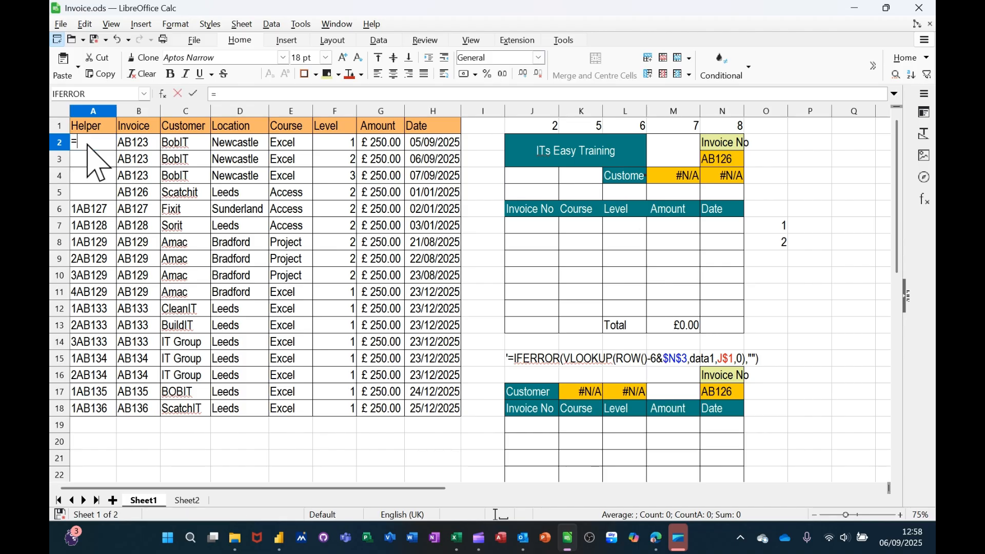
{"action": "type", "text": "countif("}
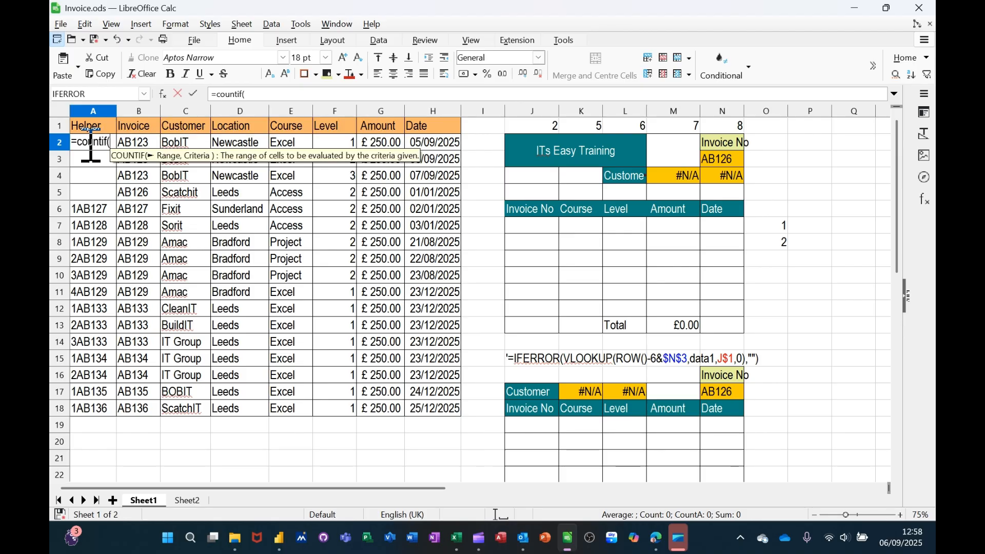
{"action": "left_click", "coordinate": [132, 147]}
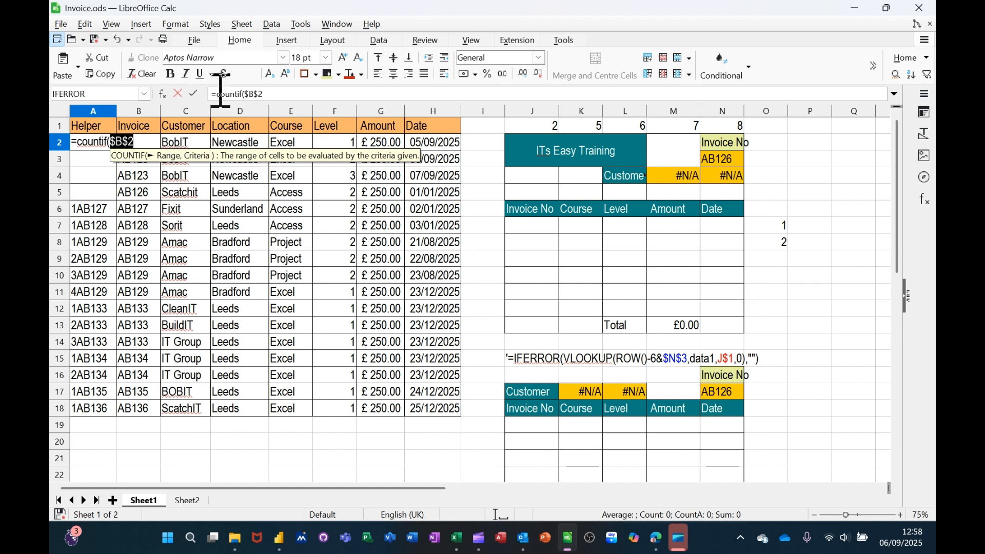
{"action": "left_click", "coordinate": [263, 95]}
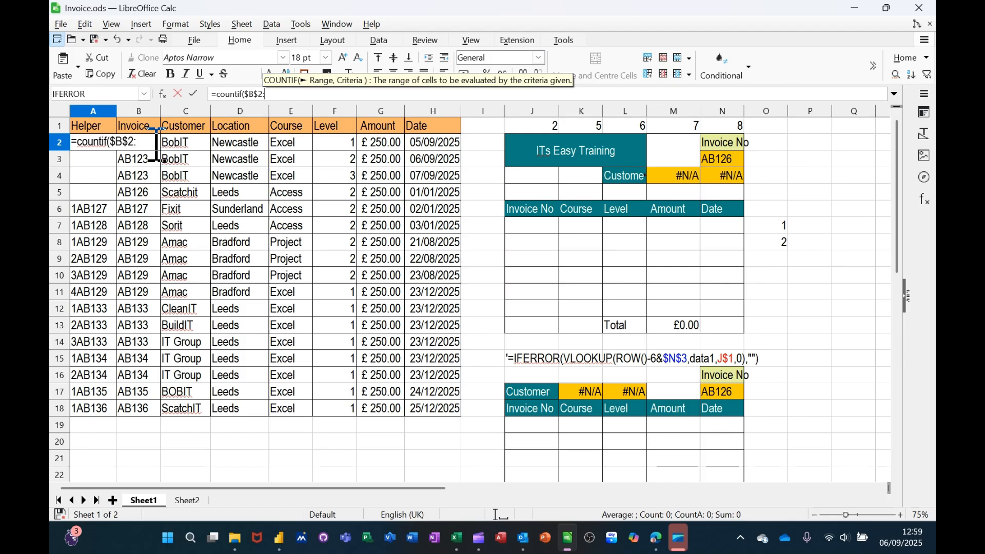
{"action": "type", "text": "b2"}
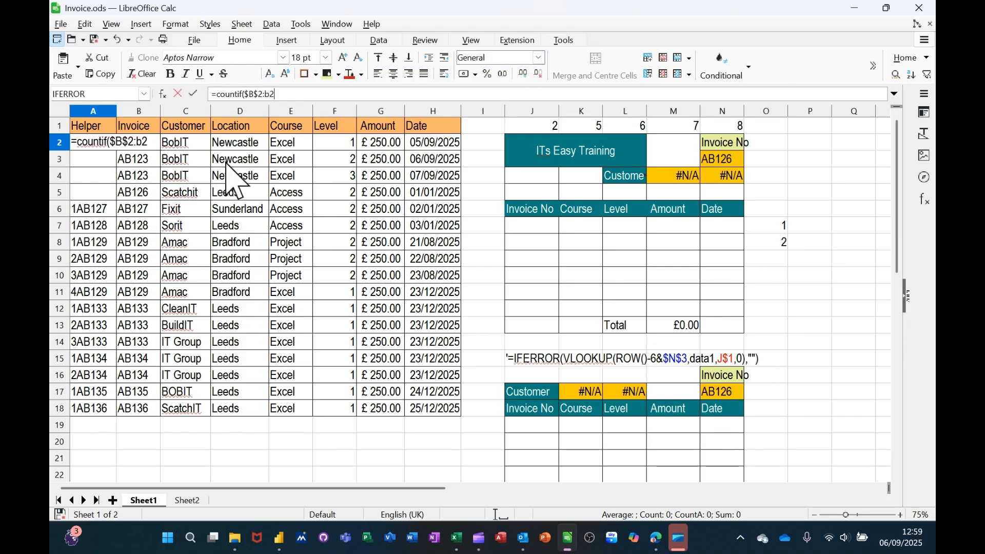
{"action": "type", "text": ","}
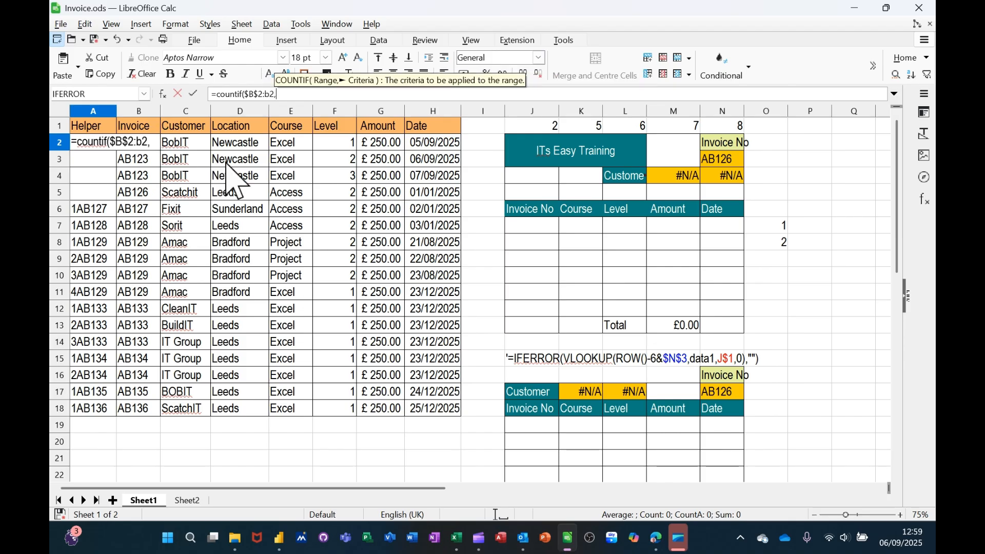
{"action": "type", "text": "b2"}
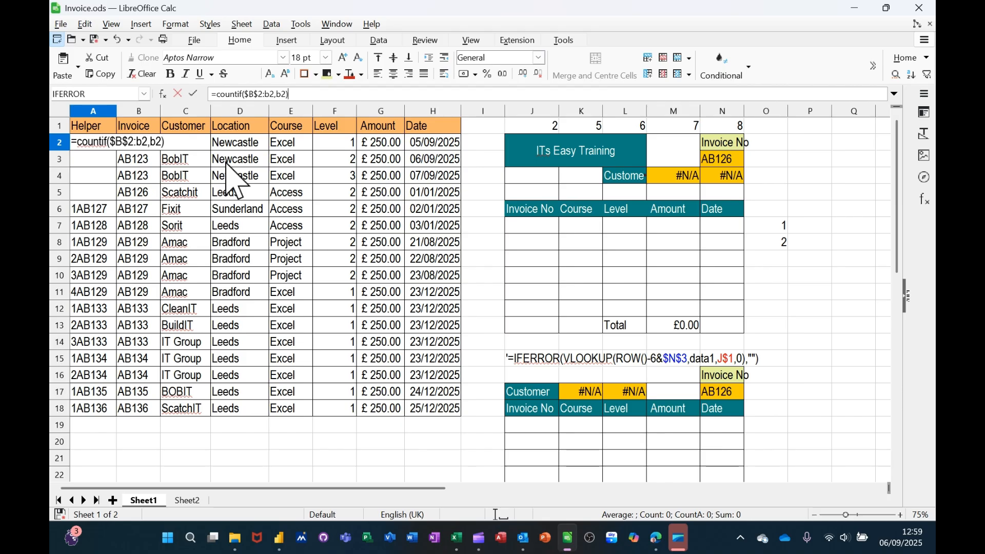
{"action": "type", "text": ")"}
{"action": "left_click", "coordinate": [193, 93]}
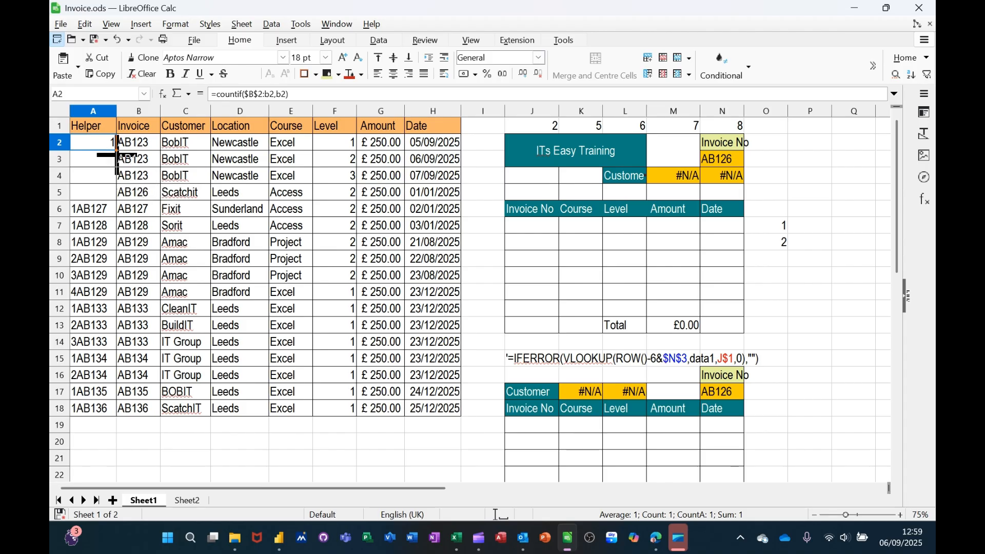
{"action": "left_click_drag", "start_coordinate": [117, 161], "coordinate": [114, 201]}
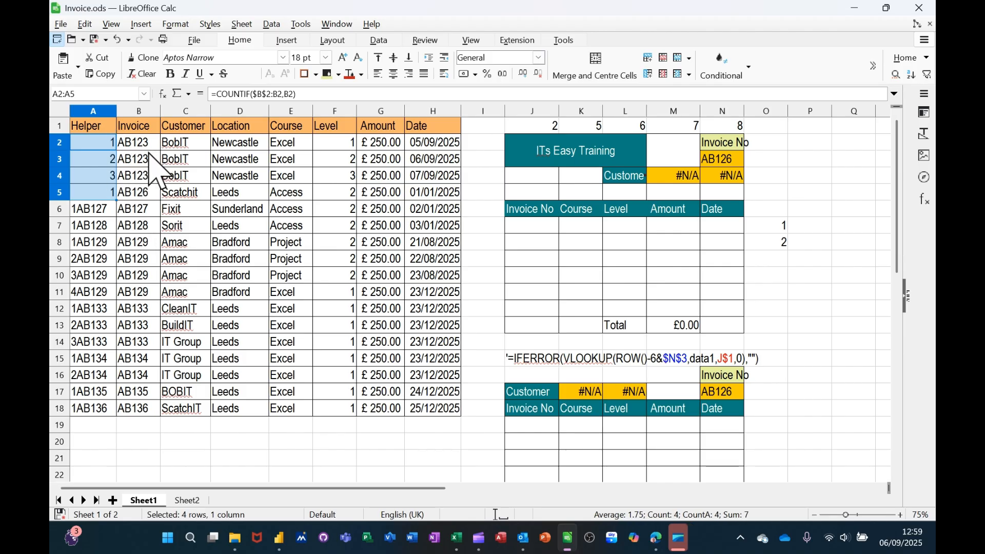
Append &B2 to the COUNTIF formula in A2, matching the pattern in A6, and fill it down to A5.
{"action": "left_click", "coordinate": [84, 212]}
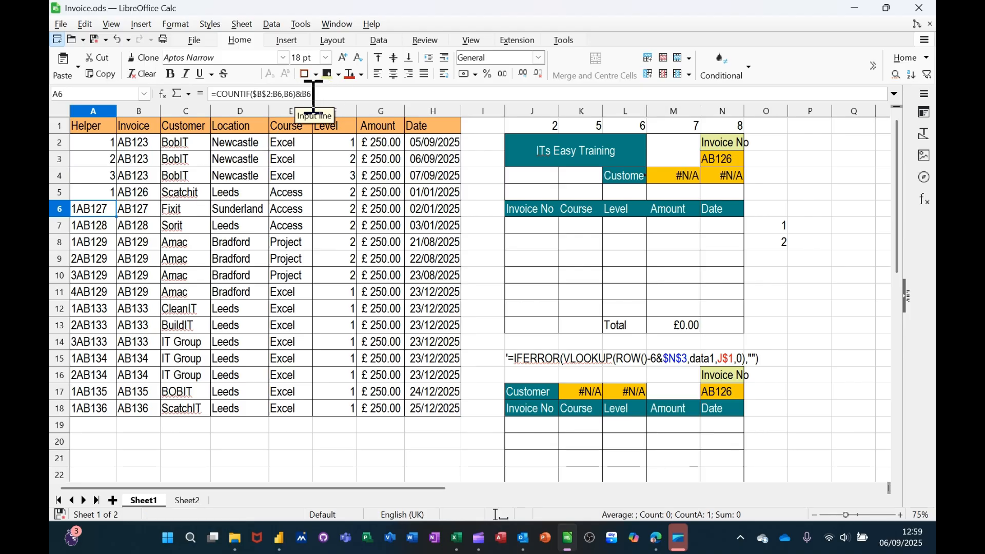
{"action": "left_click", "coordinate": [99, 147]}
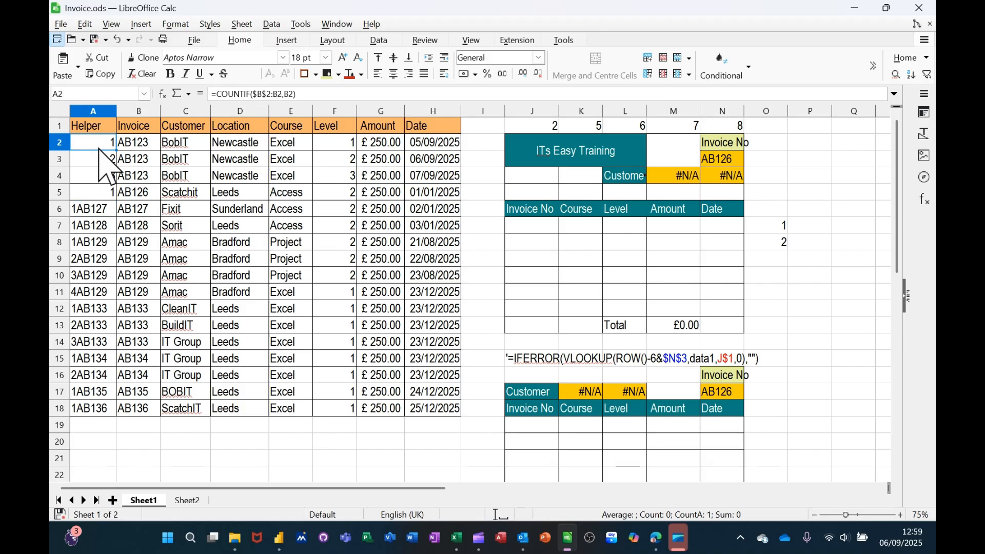
{"action": "left_click", "coordinate": [306, 97]}
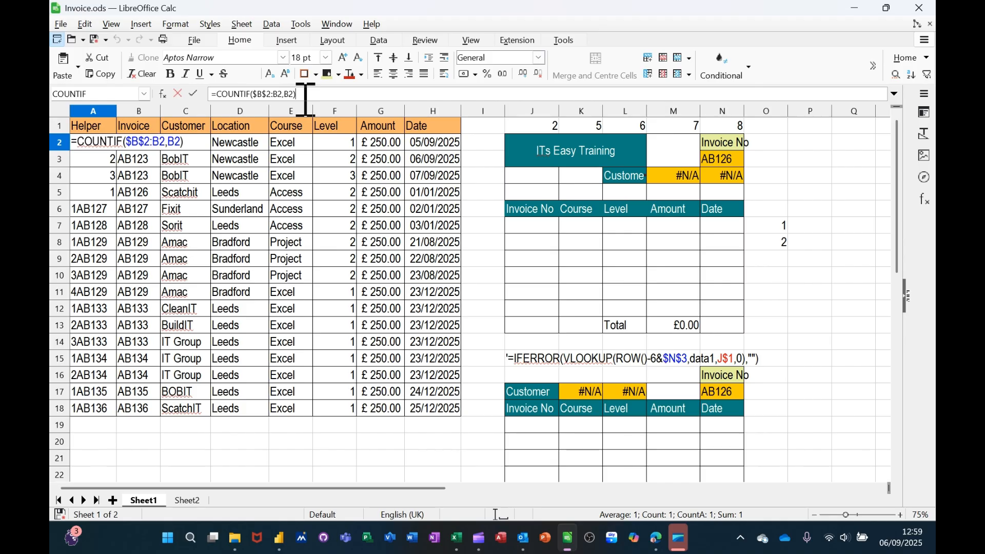
{"action": "type", "text": "&b2"}
{"action": "left_click", "coordinate": [193, 93]}
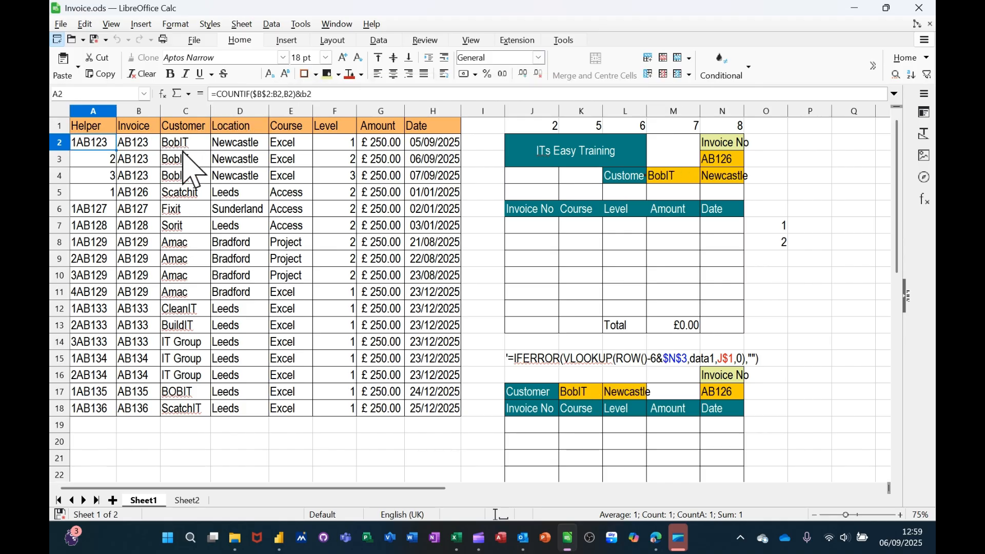
{"action": "left_click_drag", "start_coordinate": [116, 150], "coordinate": [107, 195]}
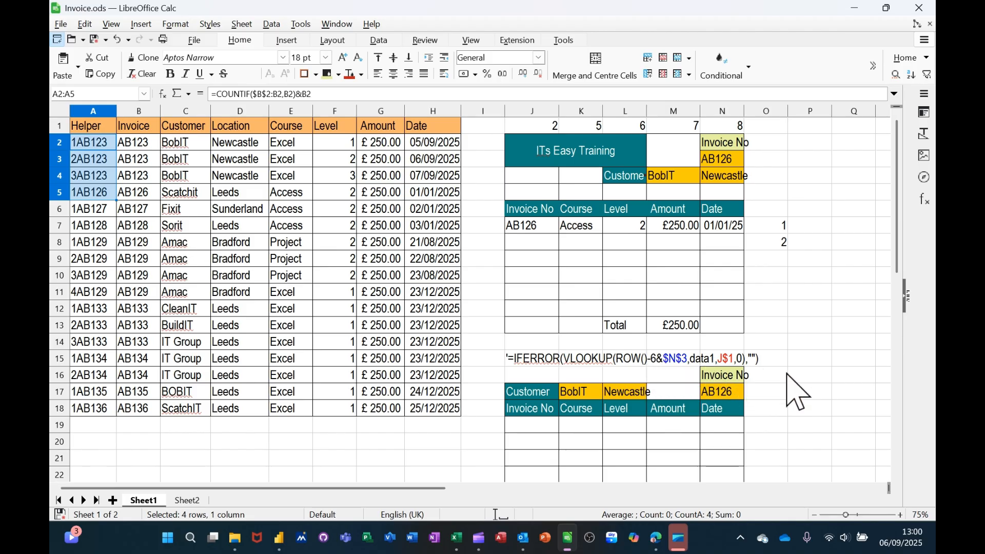
Enter =ROW() in O19, beside the first blank line of the second invoice.
{"action": "left_click", "coordinate": [807, 431]}
{"action": "left_click", "coordinate": [776, 428]}
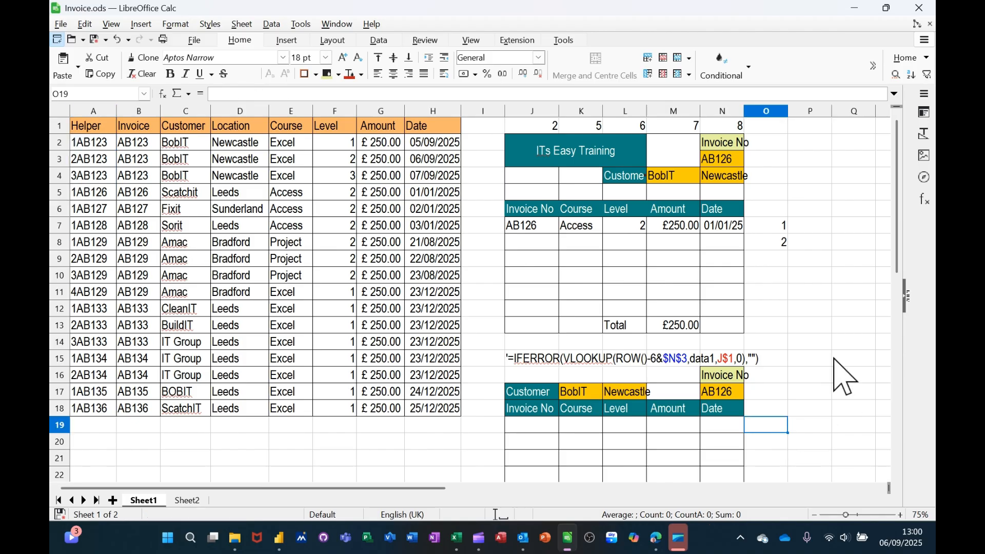
{"action": "scroll", "coordinate": [836, 364], "scroll_direction": "down", "scroll_amount": 2}
{"action": "scroll", "coordinate": [833, 369], "scroll_direction": "down", "scroll_amount": 2}
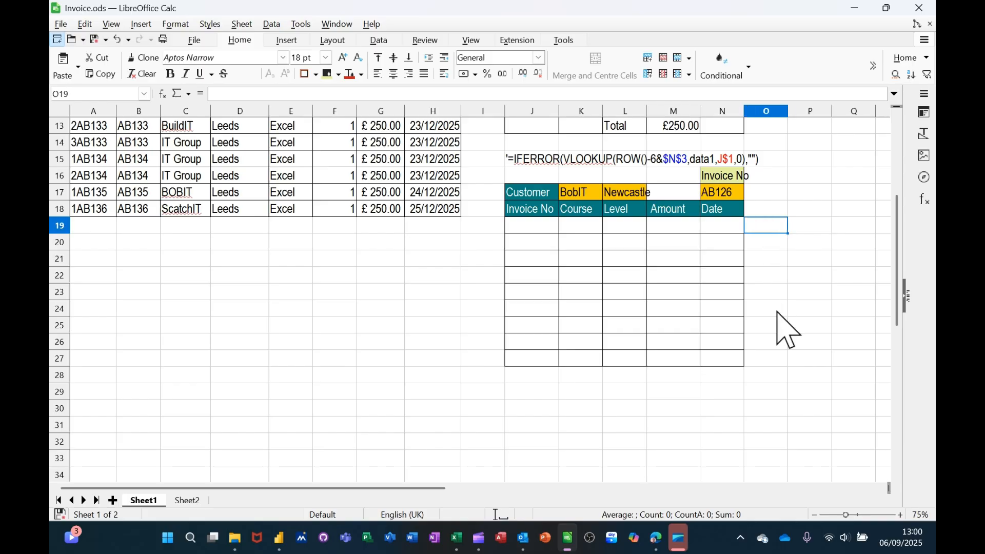
{"action": "type", "text": "="}
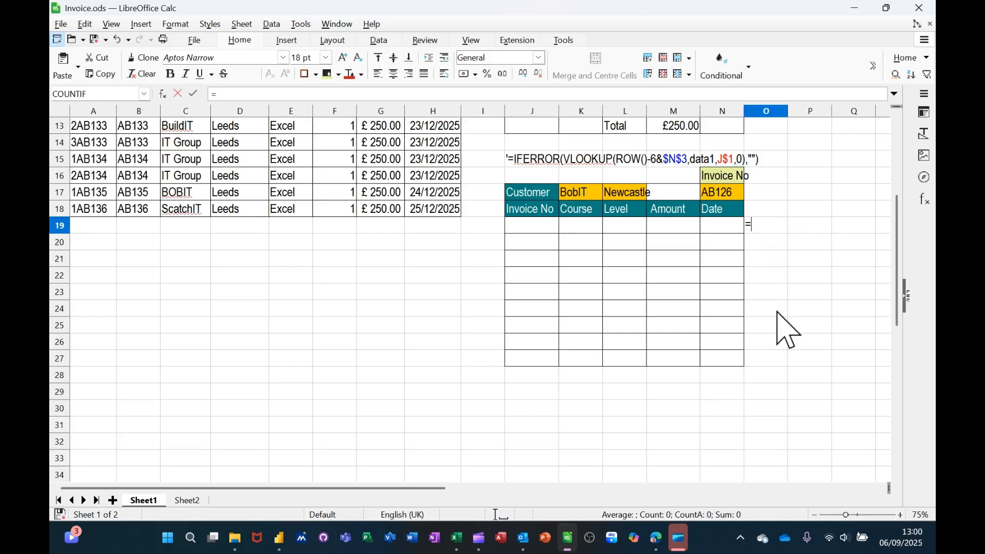
{"action": "type", "text": "row"}
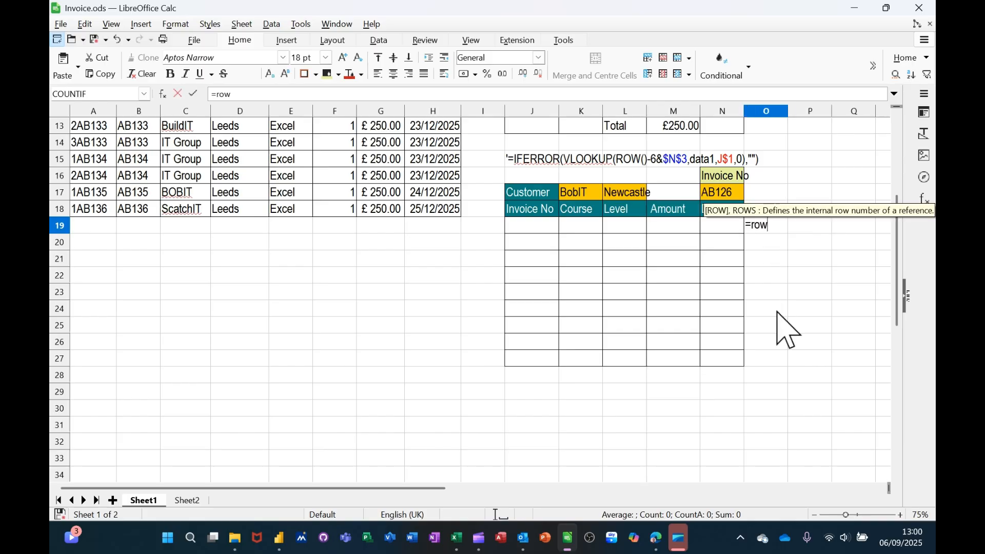
{"action": "type", "text": "()"}
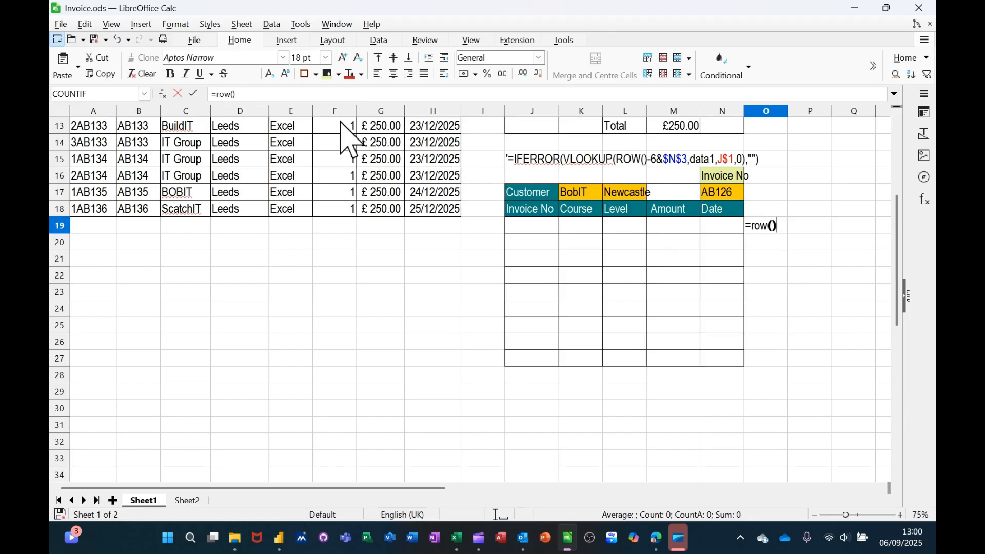
{"action": "left_click", "coordinate": [194, 94]}
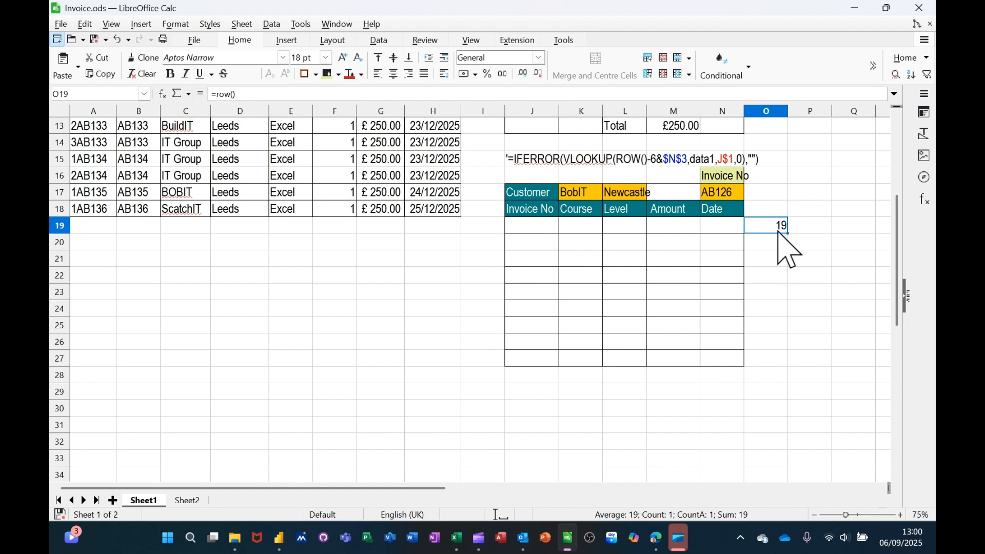
Check the row-offset formula in O7, and start a VLOOKUP in J19 with search criterion ROW()-18&$N$17.
{"action": "left_click", "coordinate": [544, 230]}
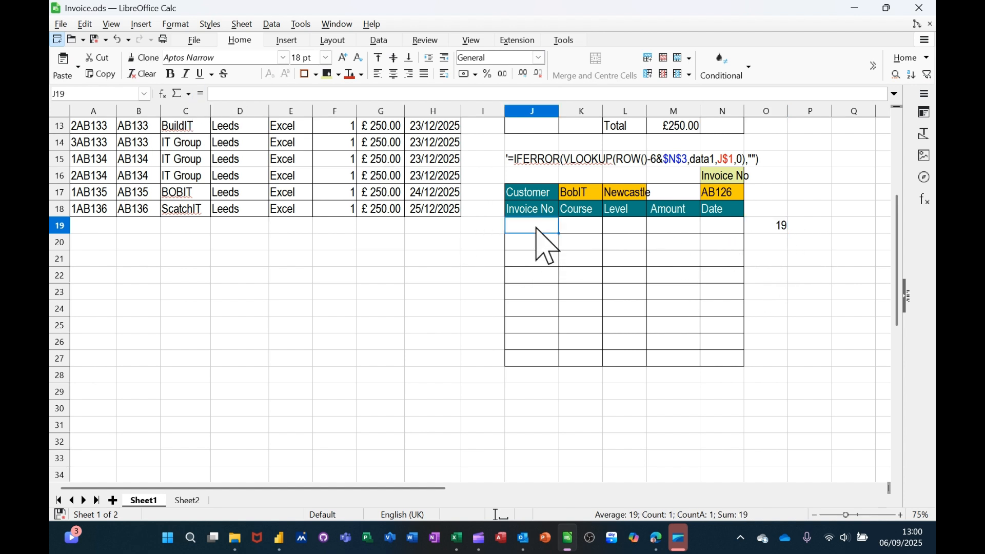
{"action": "scroll", "coordinate": [546, 236], "scroll_direction": "up", "scroll_amount": 3}
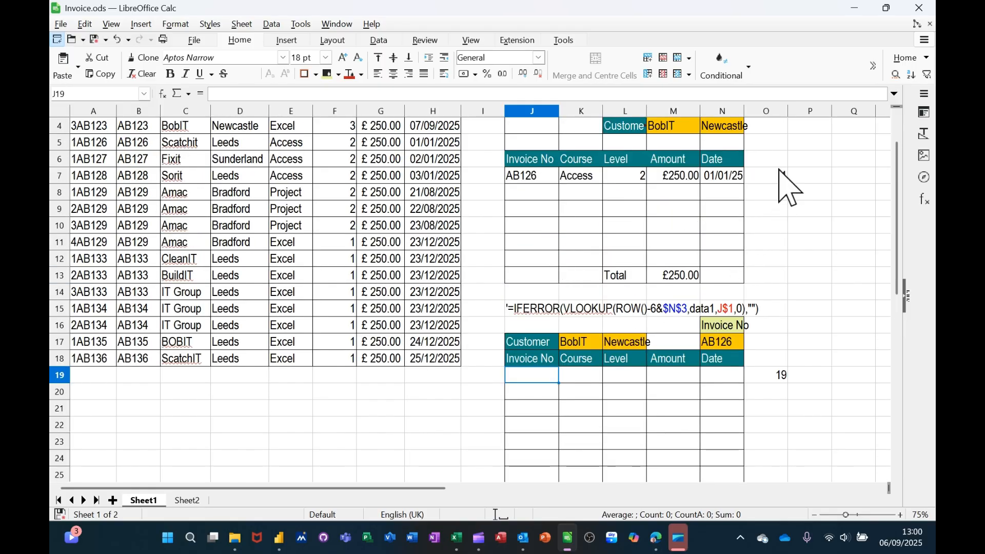
{"action": "left_click", "coordinate": [776, 176]}
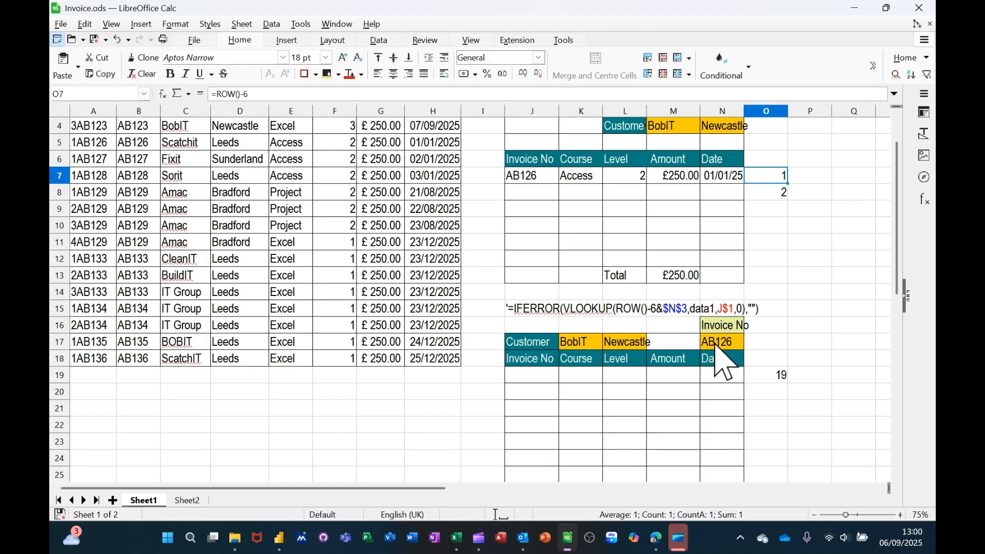
{"action": "scroll", "coordinate": [710, 359], "scroll_direction": "down", "scroll_amount": 2}
{"action": "left_click", "coordinate": [525, 275]}
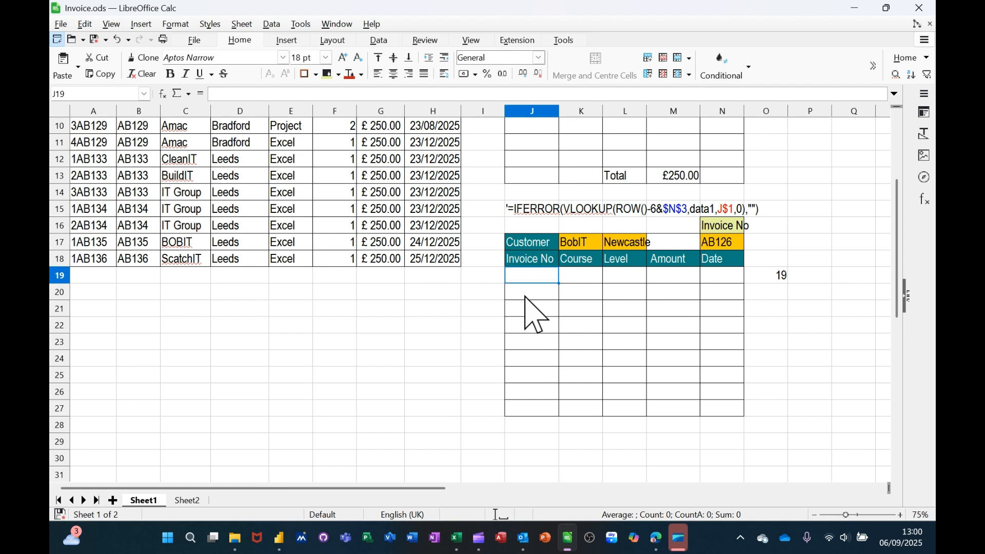
{"action": "type", "text": "=vl"}
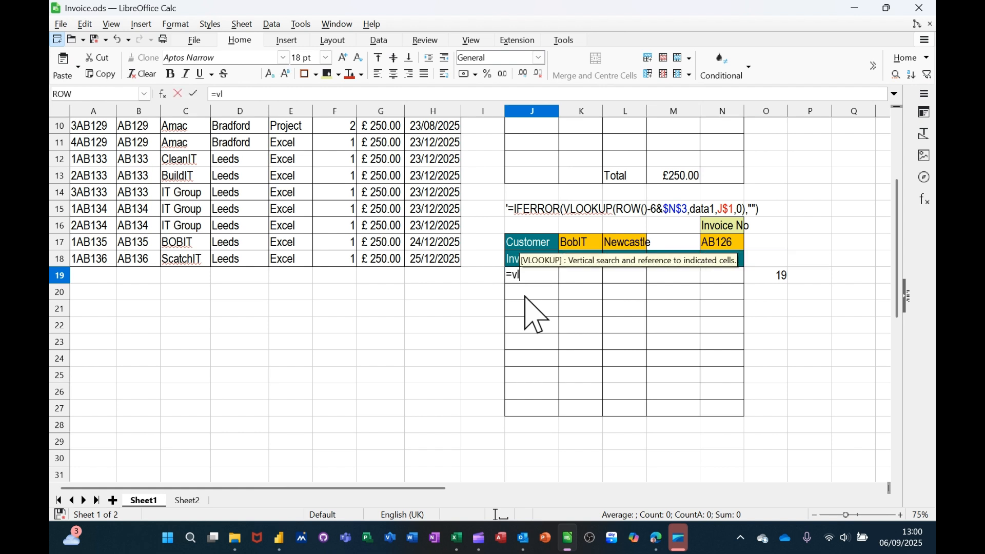
{"action": "type", "text": "ookup"}
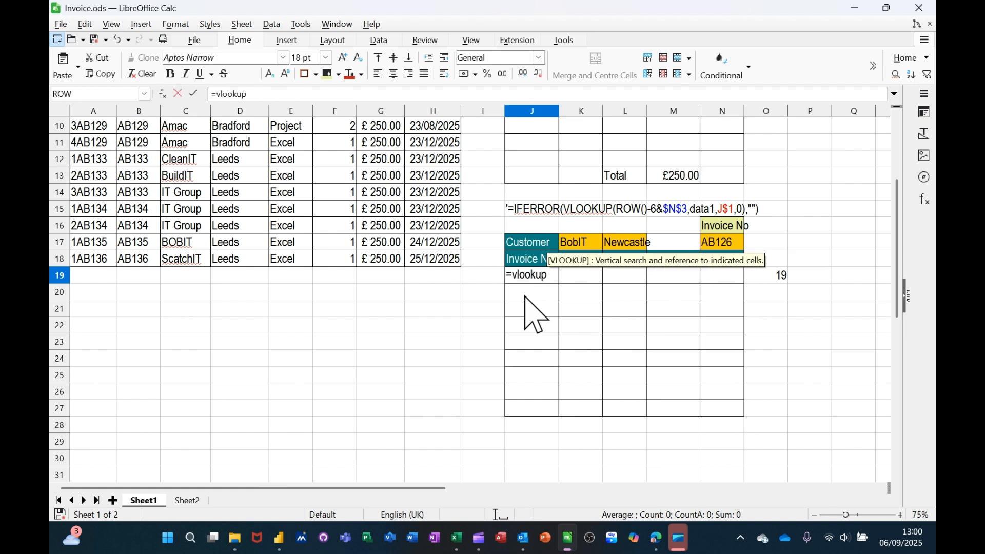
{"action": "type", "text": "("}
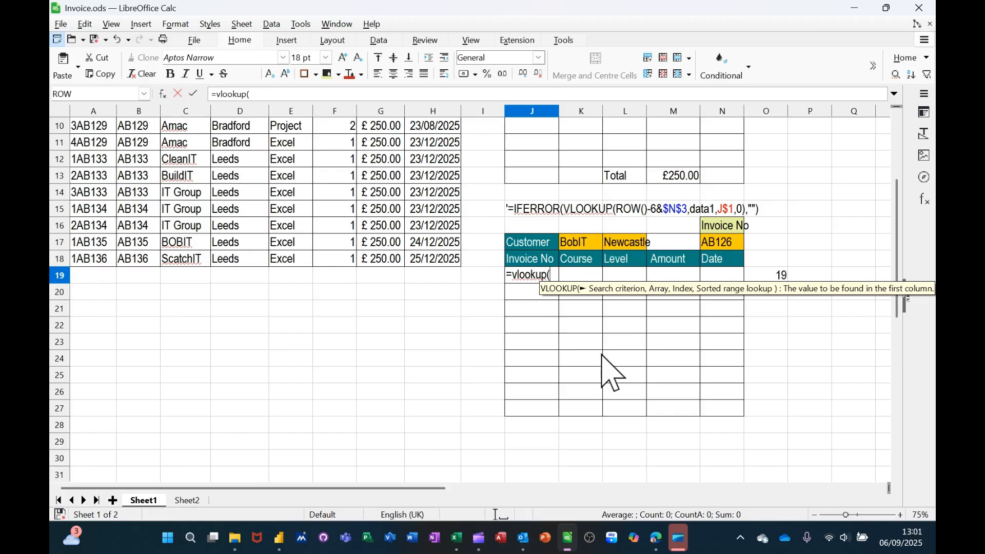
{"action": "type", "text": "ro"}
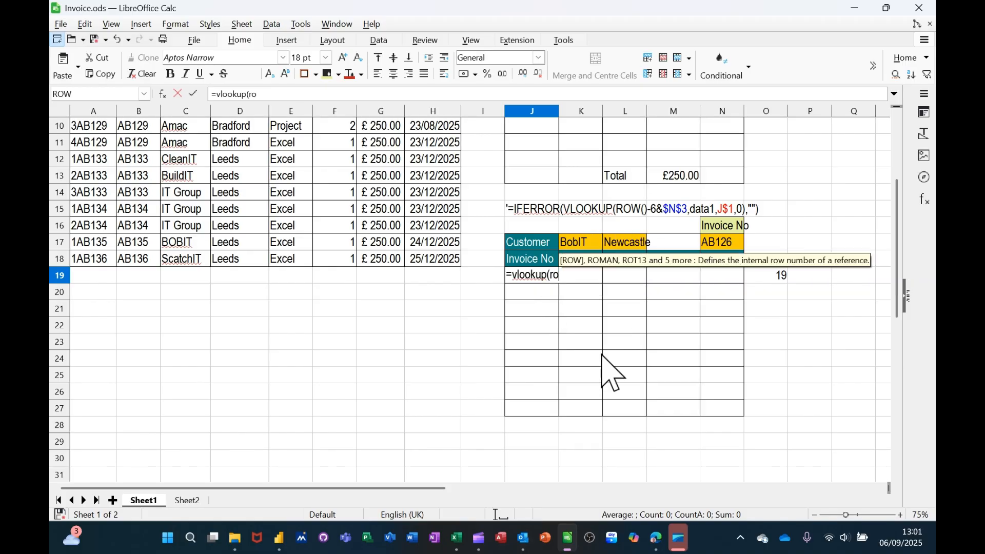
{"action": "type", "text": "w()"}
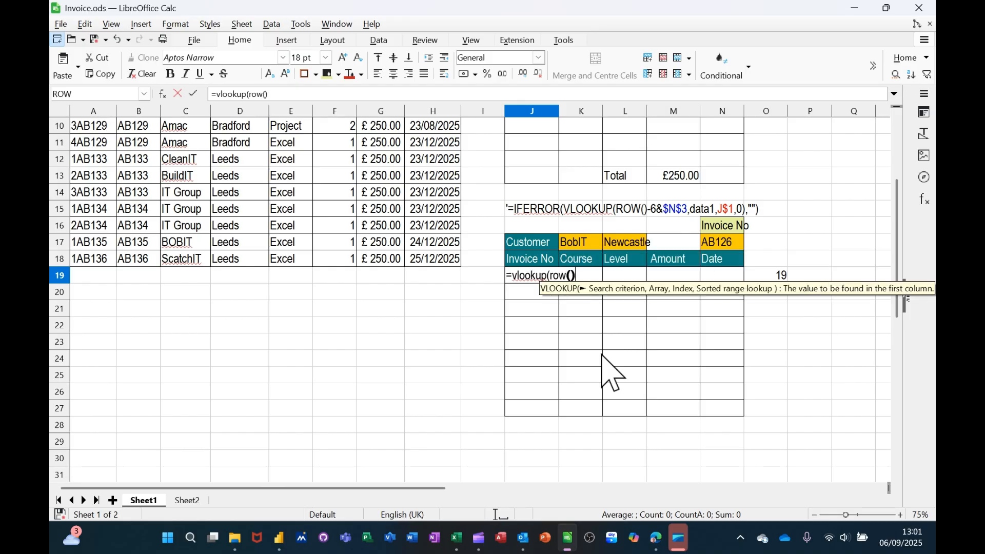
{"action": "type", "text": "-18&"}
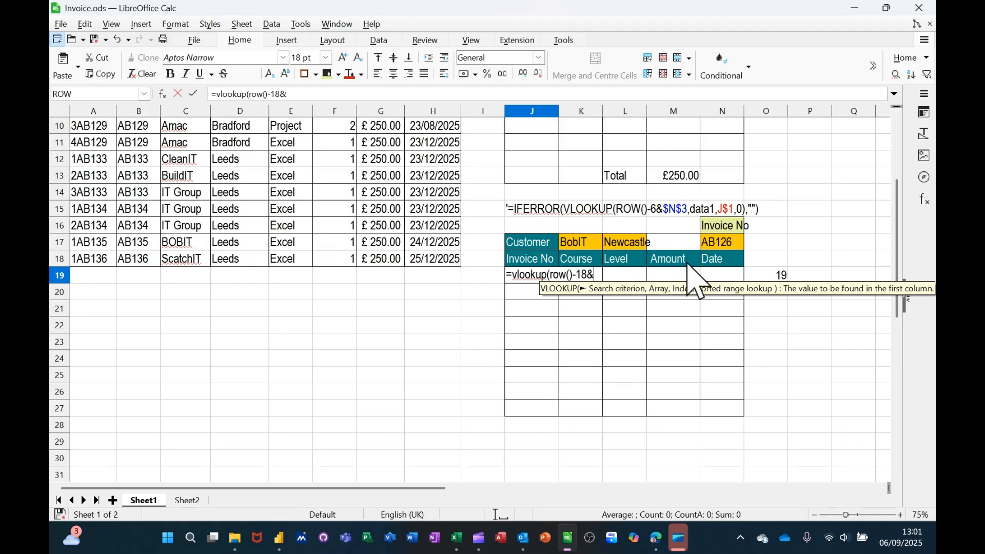
{"action": "left_click", "coordinate": [717, 245]}
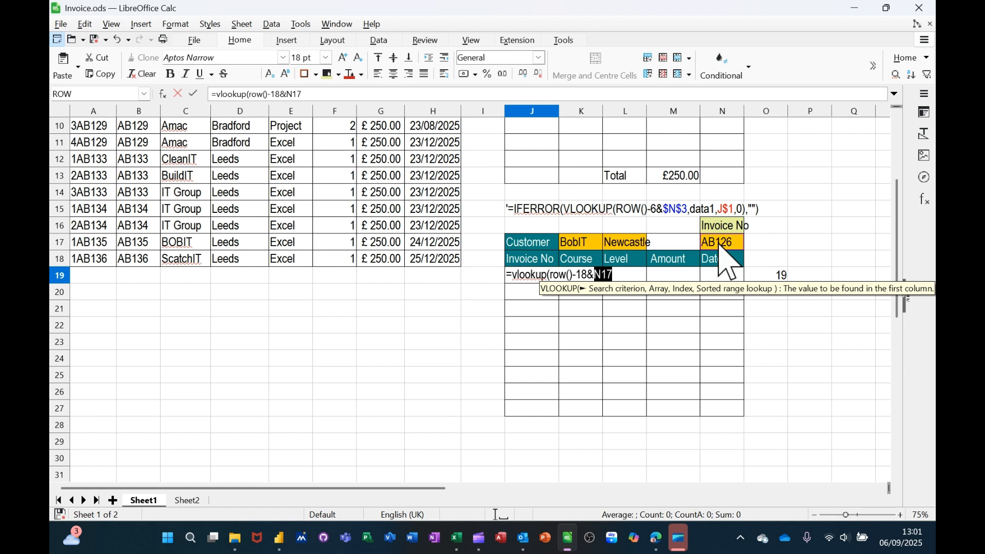
{"action": "key", "text": "shift+F4"}
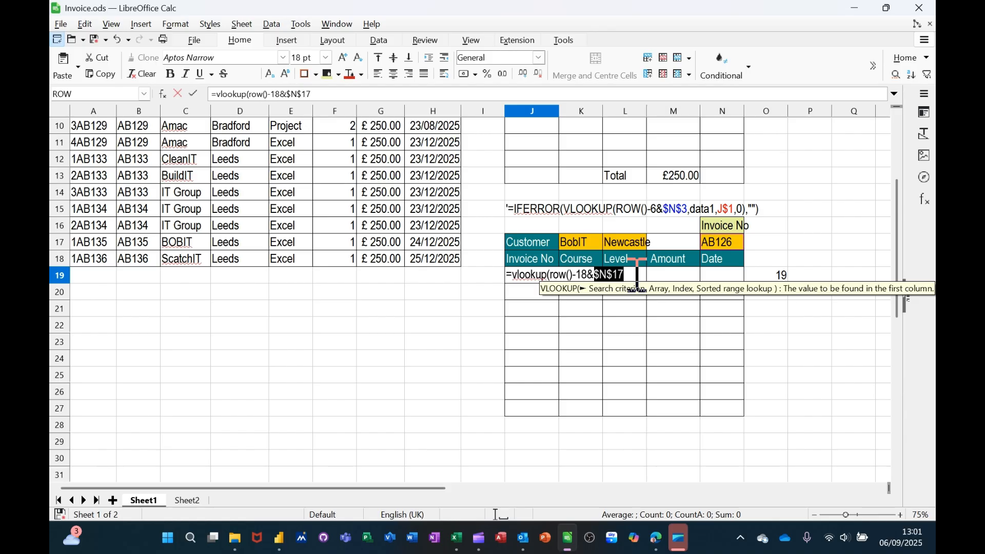
Complete the VLOOKUP in J19 with range data1, column index J1 and 0 for exact match, and fill it across to N19.
{"action": "type", "text": ","}
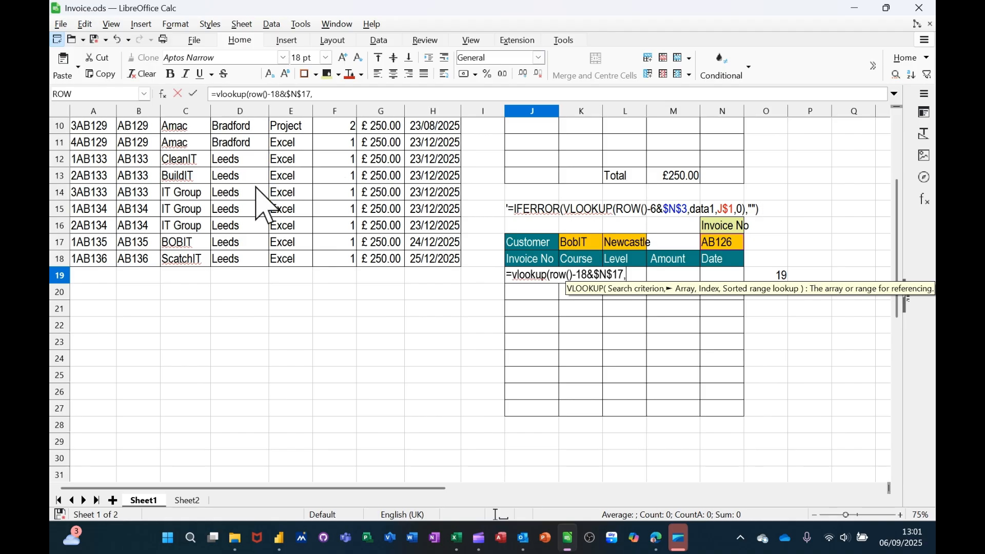
{"action": "type", "text": "data"}
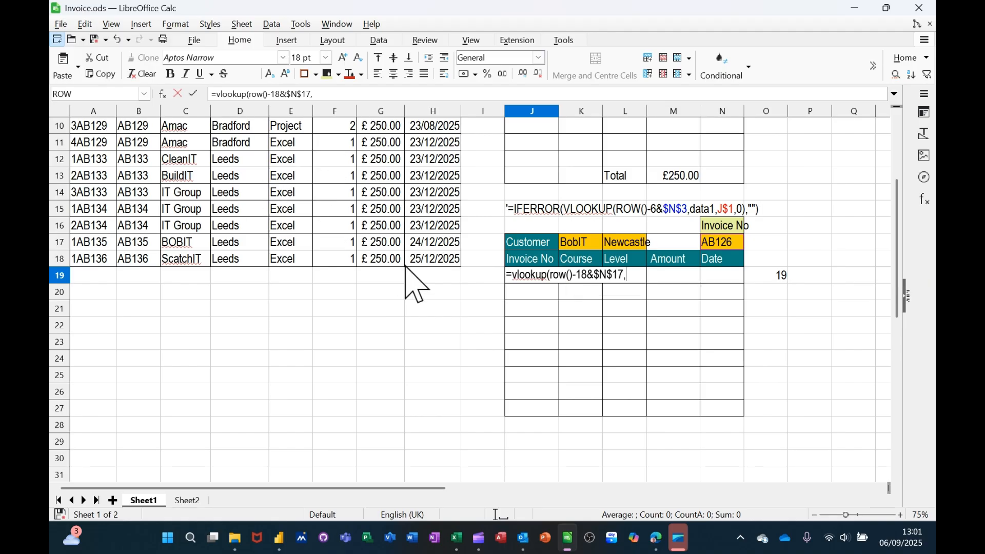
{"action": "type", "text": "1"}
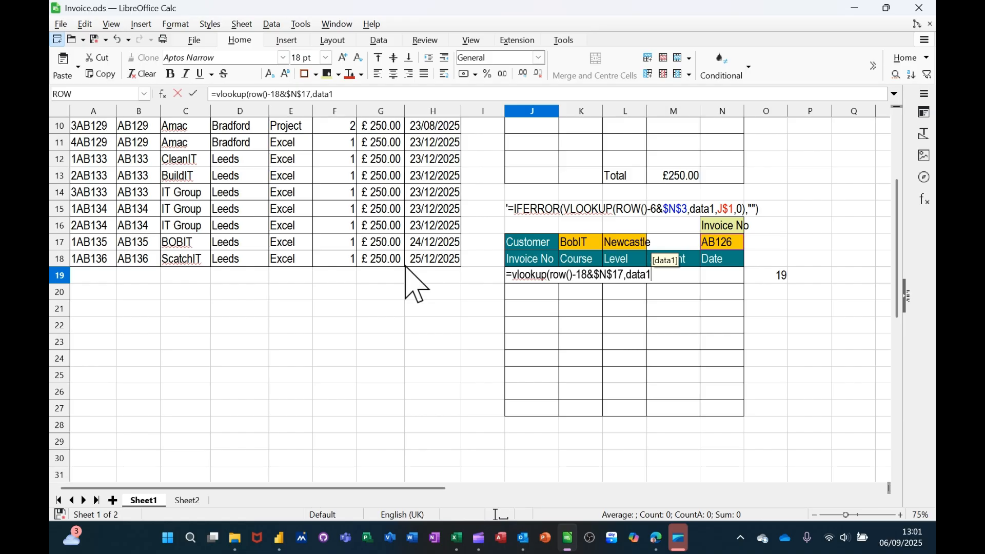
{"action": "type", "text": ","}
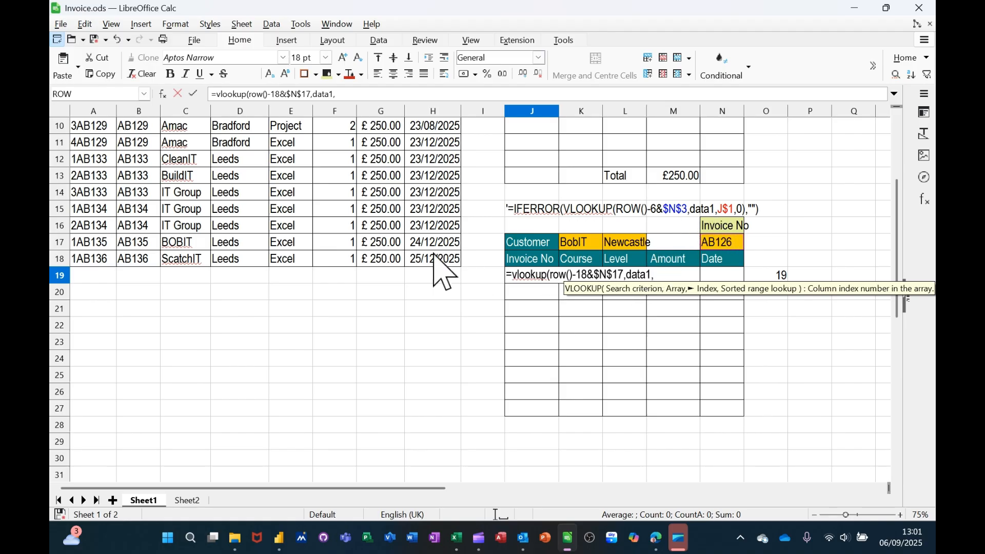
{"action": "scroll", "coordinate": [354, 259], "scroll_direction": "up", "scroll_amount": 3}
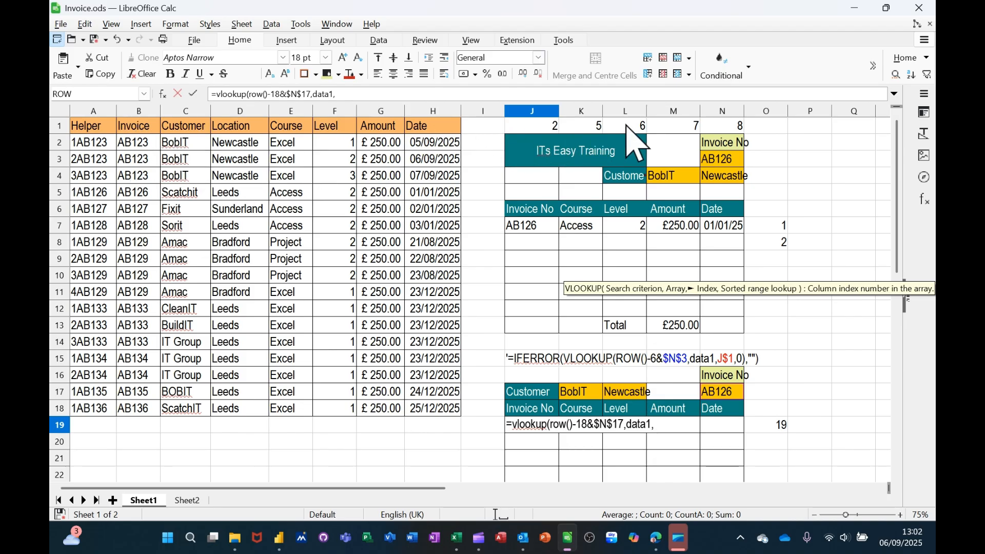
{"action": "left_click", "coordinate": [533, 127]}
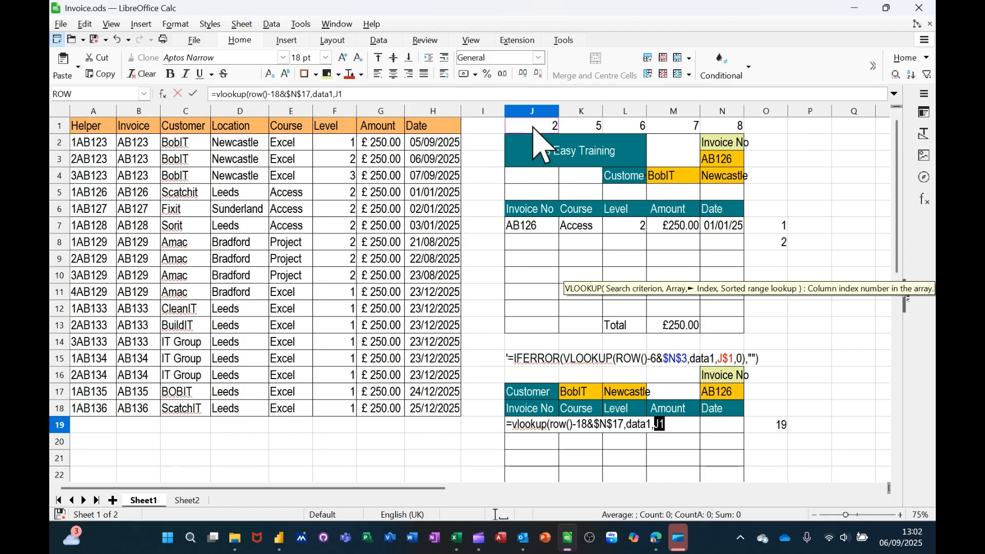
{"action": "type", "text": ","}
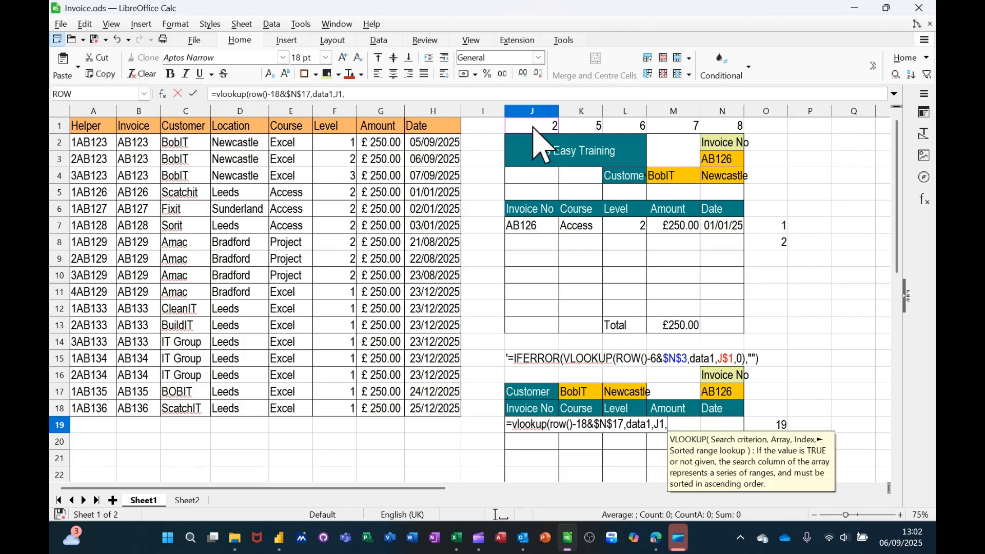
{"action": "type", "text": "0)"}
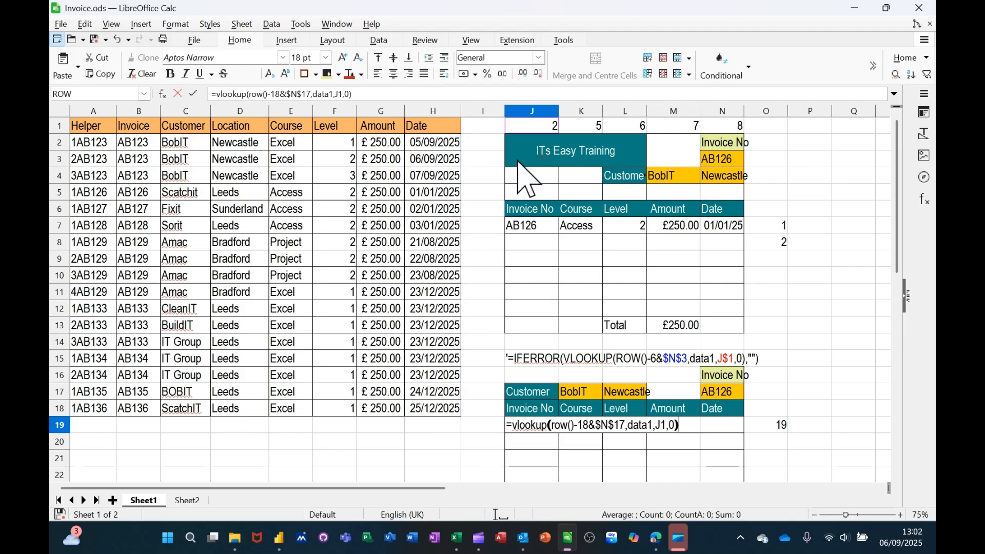
{"action": "scroll", "coordinate": [515, 164], "scroll_direction": "down", "scroll_amount": 2}
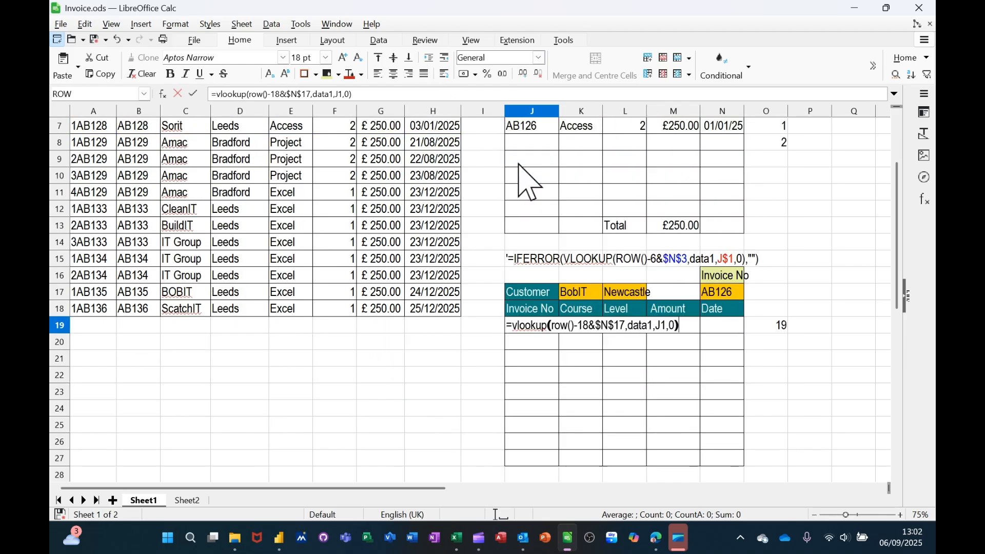
{"action": "left_click", "coordinate": [194, 93]}
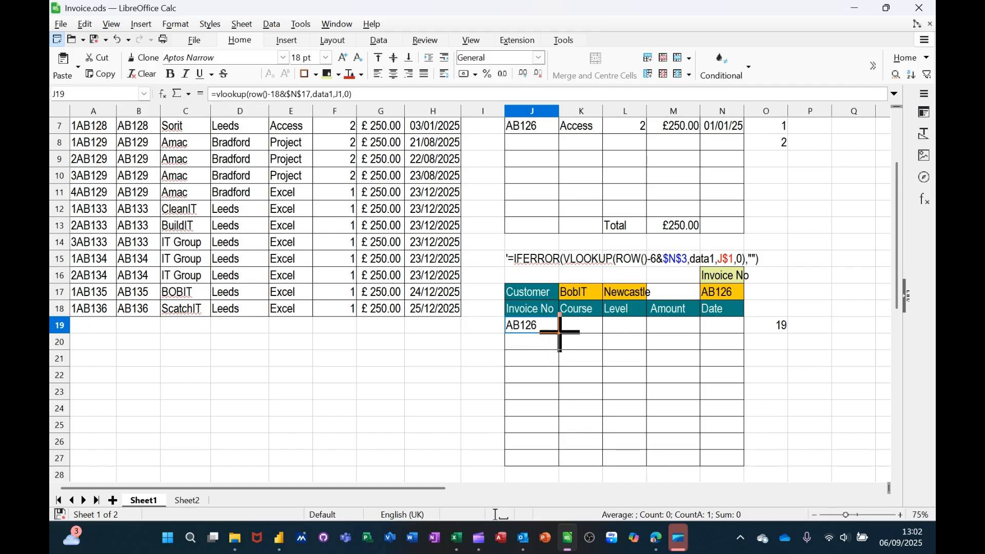
{"action": "left_click_drag", "start_coordinate": [578, 332], "coordinate": [728, 341]}
{"action": "scroll", "coordinate": [821, 272], "scroll_direction": "down", "scroll_amount": 1}
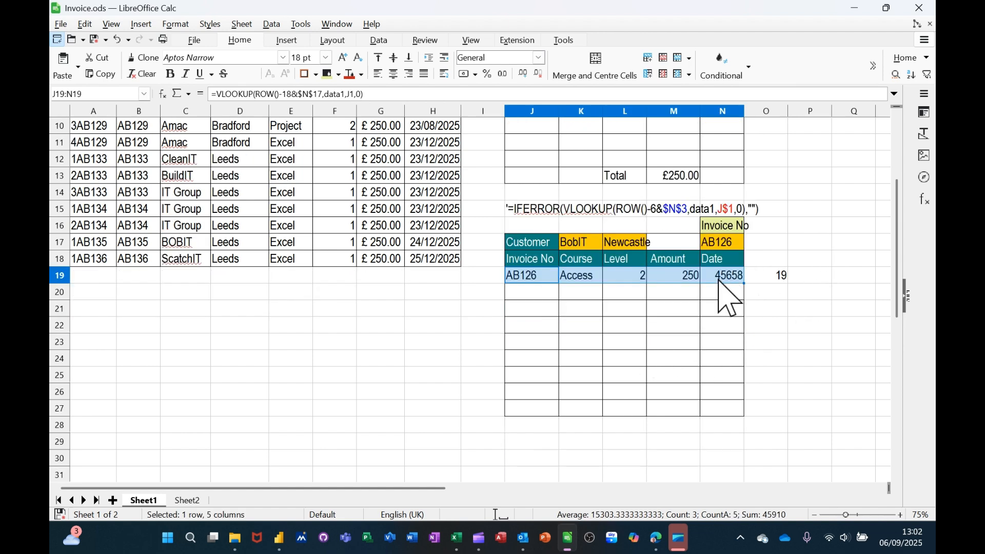
Format the second invoice's Amount cells M19:M27 as currency and its Date cells N19:N26 as dates.
{"action": "left_click", "coordinate": [676, 278]}
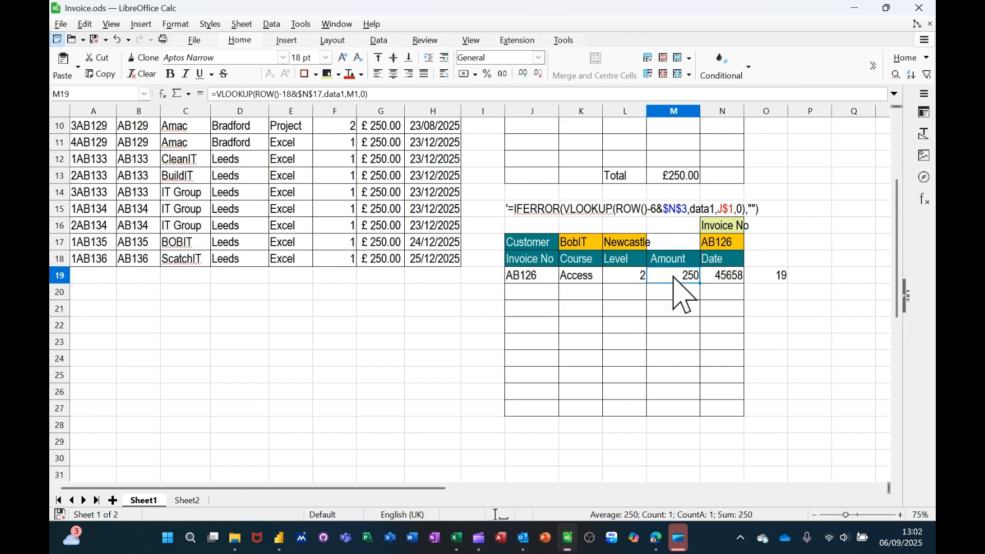
{"action": "left_click_drag", "start_coordinate": [674, 277], "coordinate": [676, 407]}
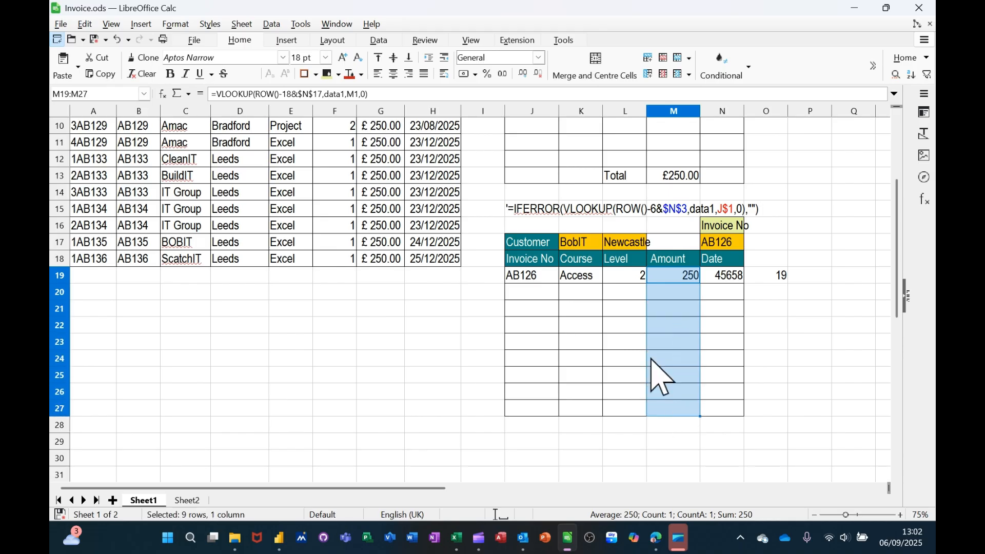
{"action": "left_click", "coordinate": [465, 74]}
{"action": "left_click_drag", "start_coordinate": [724, 282], "coordinate": [726, 392]}
{"action": "left_click", "coordinate": [539, 58]}
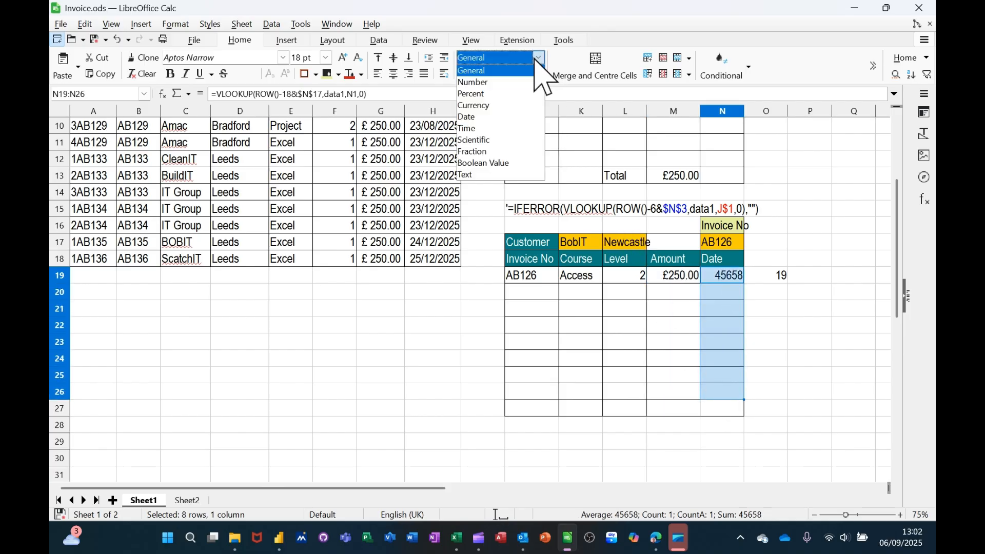
{"action": "left_click", "coordinate": [497, 117]}
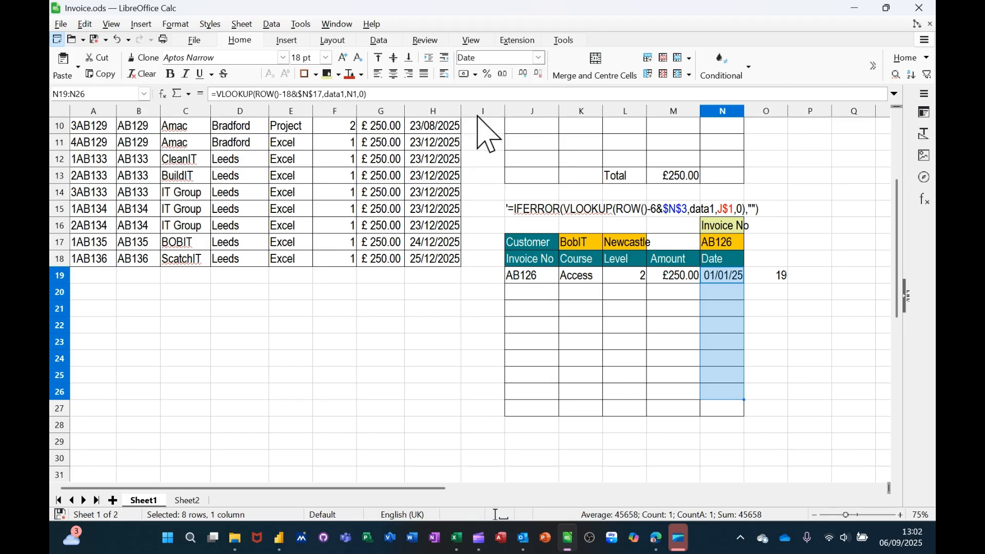
Try to fill the VLOOKUP formulas in J19:N19 down to row 26.
{"action": "left_click_drag", "start_coordinate": [527, 281], "coordinate": [731, 392]}
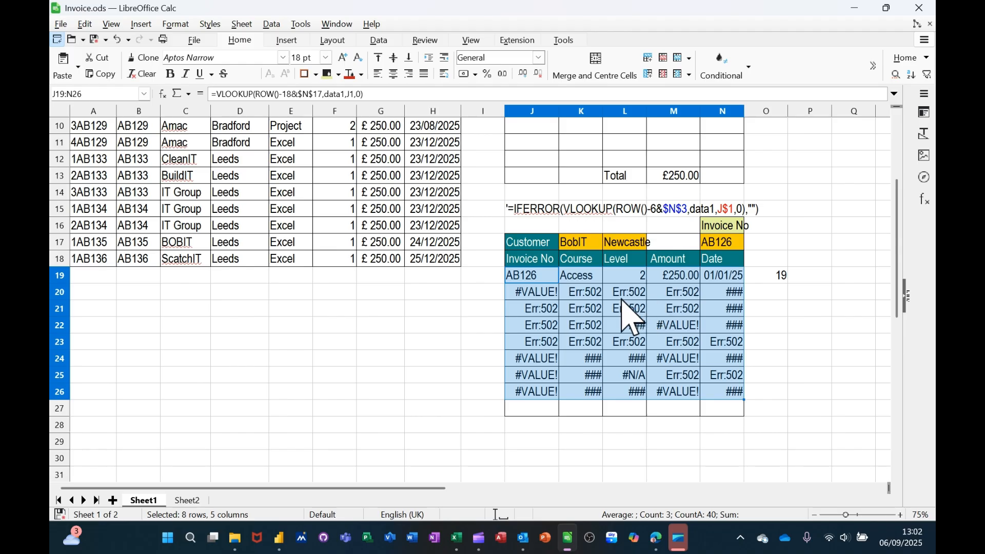
Change the column index in J19's VLOOKUP to J$1 and fill the formula across and down through J19:N26.
{"action": "left_click", "coordinate": [532, 279]}
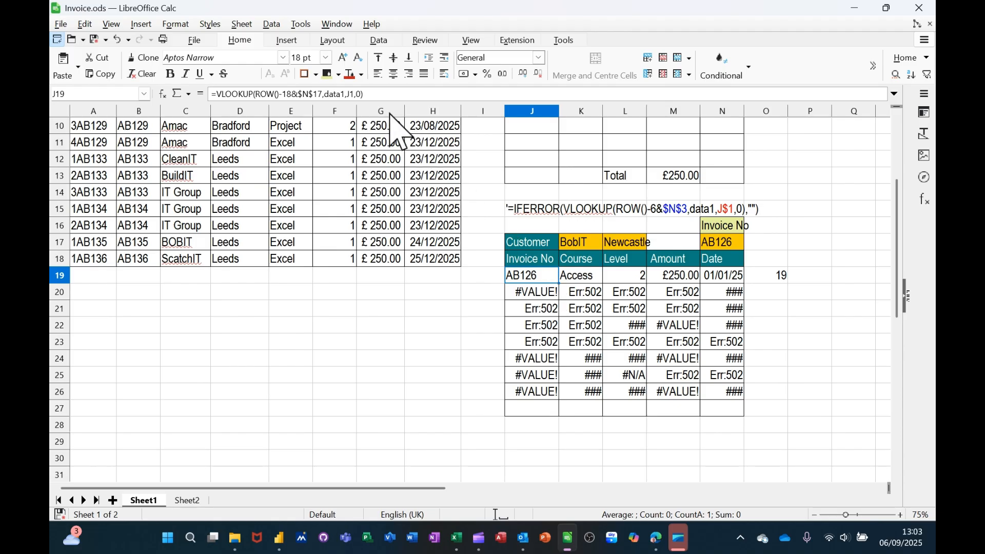
{"action": "left_click", "coordinate": [352, 95]}
{"action": "key", "text": "Right"}
{"action": "type", "text": "$"}
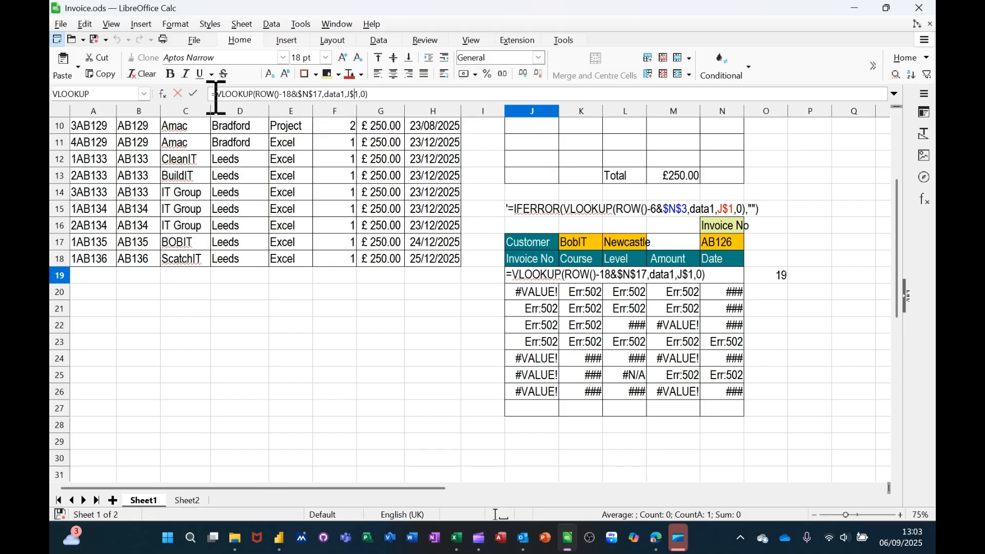
{"action": "left_click", "coordinate": [193, 92]}
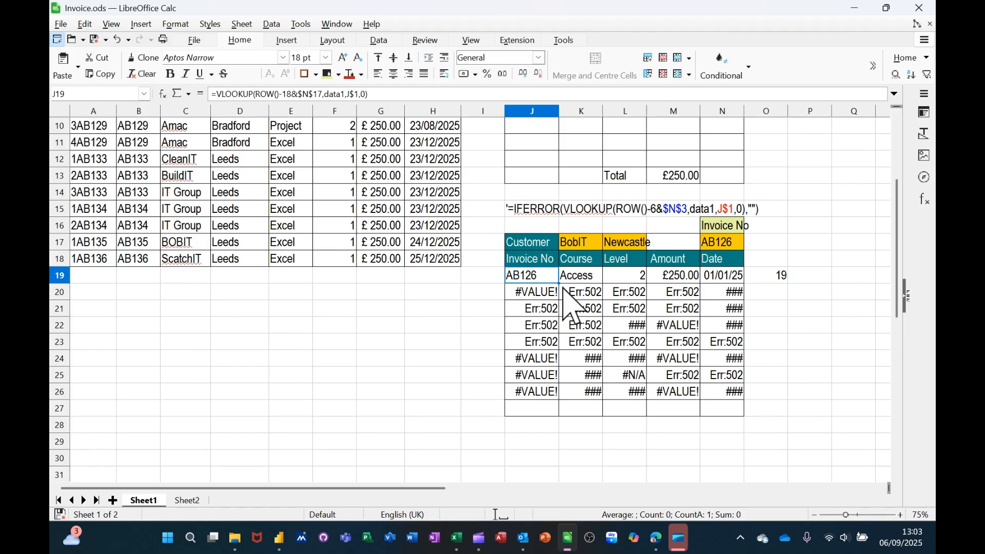
{"action": "left_click_drag", "start_coordinate": [558, 288], "coordinate": [739, 400]}
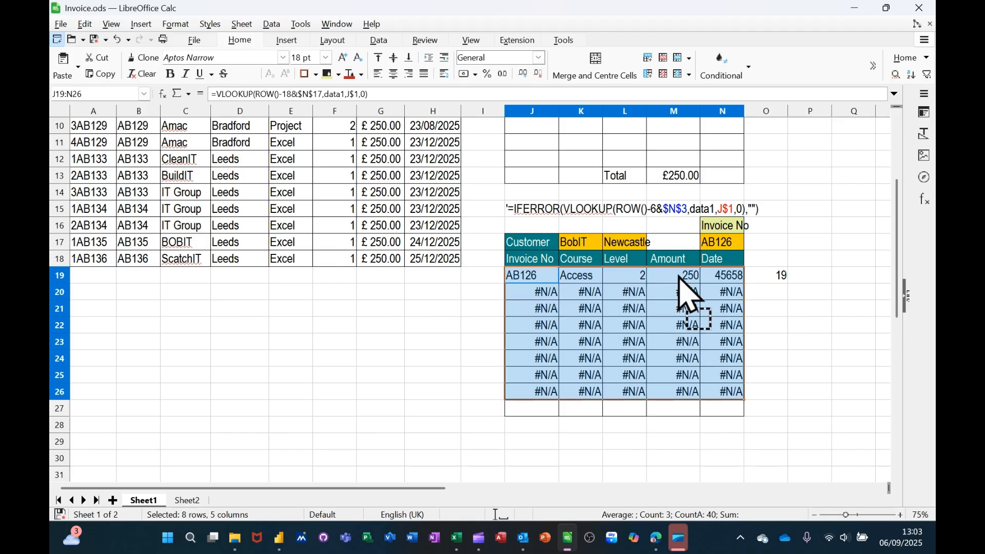
Format the second invoice's Amount cells M19:M26 as currency and its Date cells N19:N26 as dates.
{"action": "left_click", "coordinate": [672, 277]}
{"action": "left_click_drag", "start_coordinate": [672, 277], "coordinate": [676, 389]}
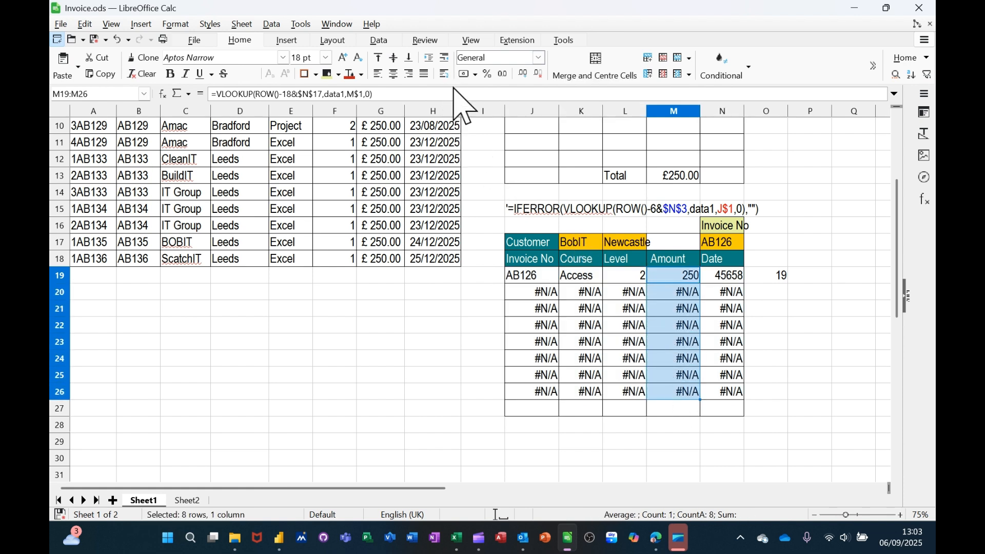
{"action": "left_click", "coordinate": [465, 74]}
{"action": "left_click", "coordinate": [717, 275]}
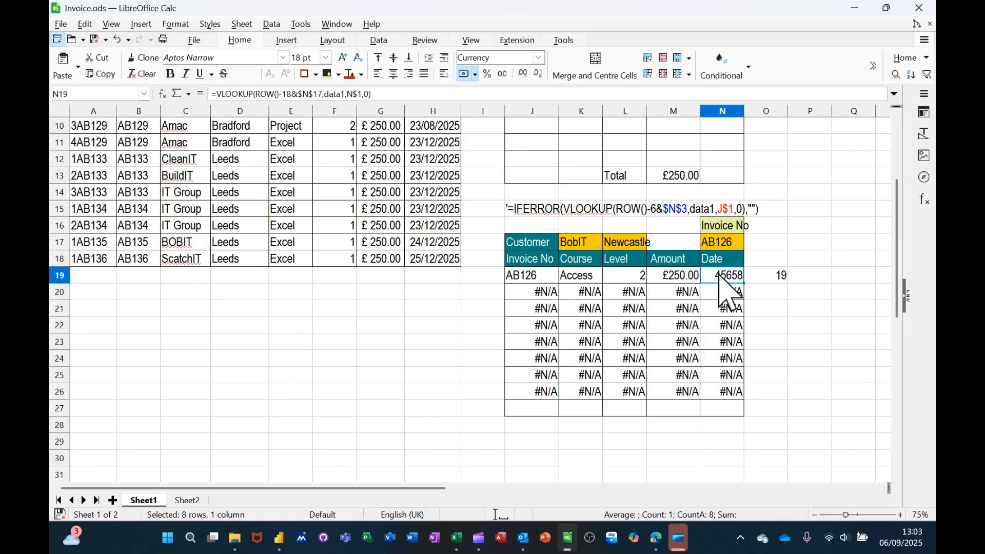
{"action": "left_click_drag", "start_coordinate": [719, 281], "coordinate": [733, 407]}
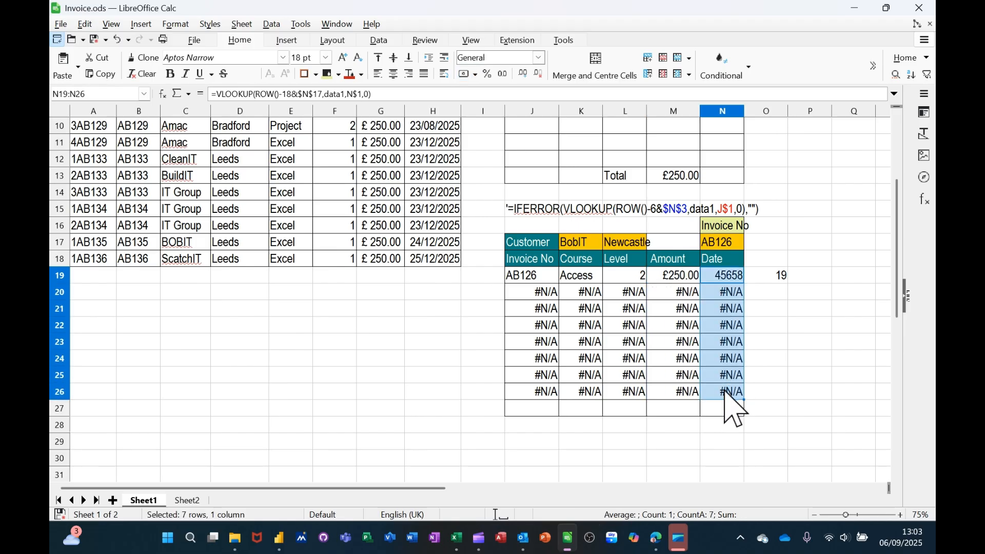
{"action": "left_click", "coordinate": [538, 58]}
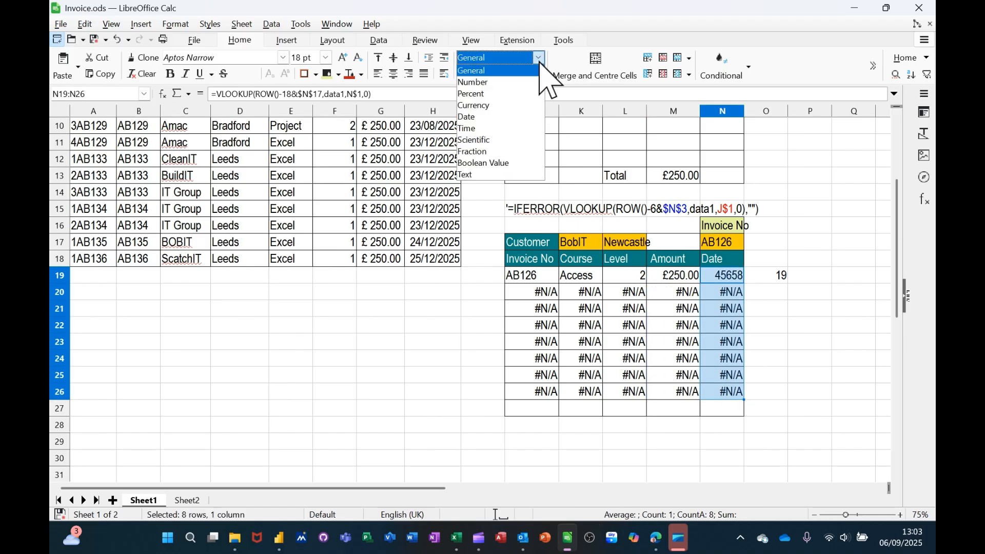
{"action": "left_click", "coordinate": [474, 117]}
{"action": "left_click", "coordinate": [687, 322]}
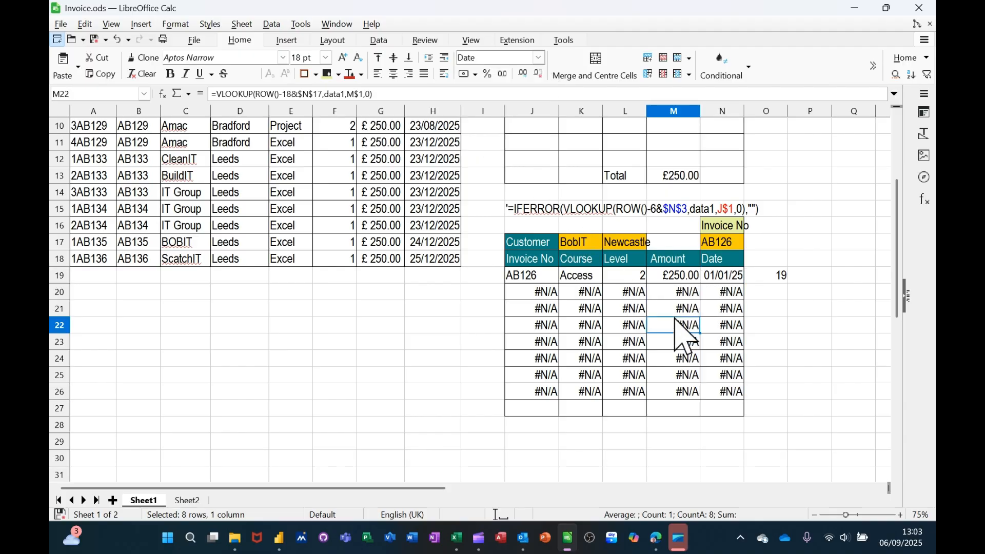
Wrap J19's VLOOKUP in IFERROR with an empty string as the alternative, and fill it through J19:N26.
{"action": "left_click", "coordinate": [511, 278]}
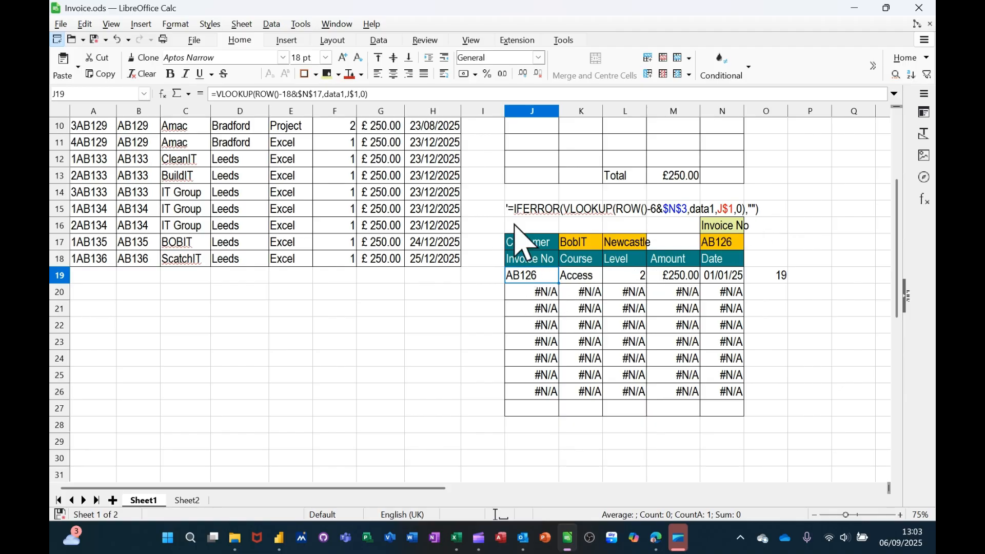
{"action": "left_click", "coordinate": [217, 98]}
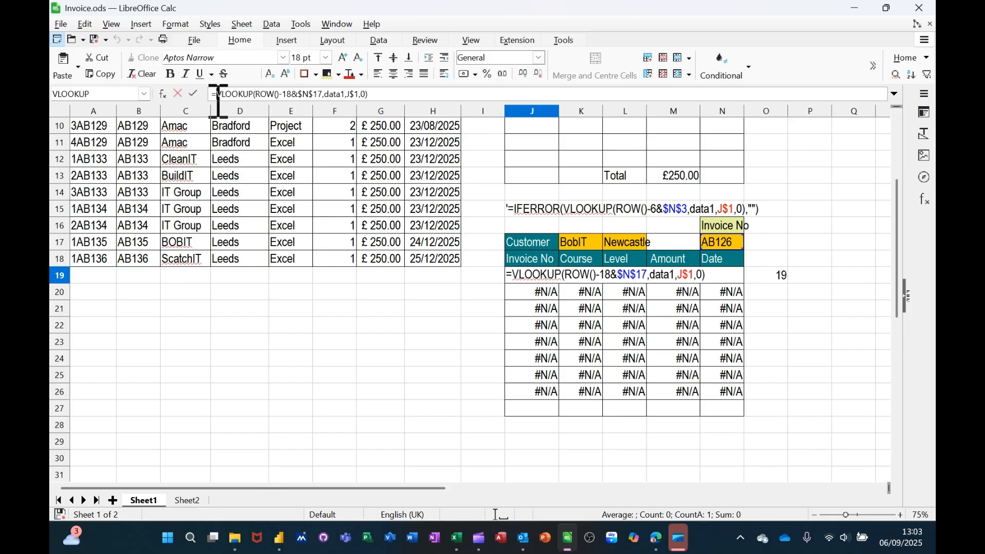
{"action": "type", "text": "iferror"}
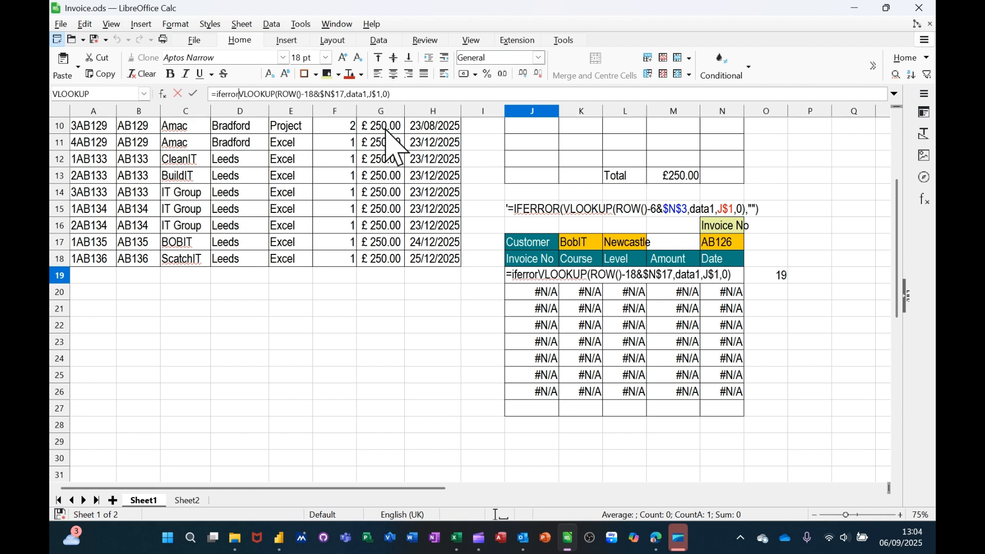
{"action": "type", "text": "("}
{"action": "key", "text": "End"}
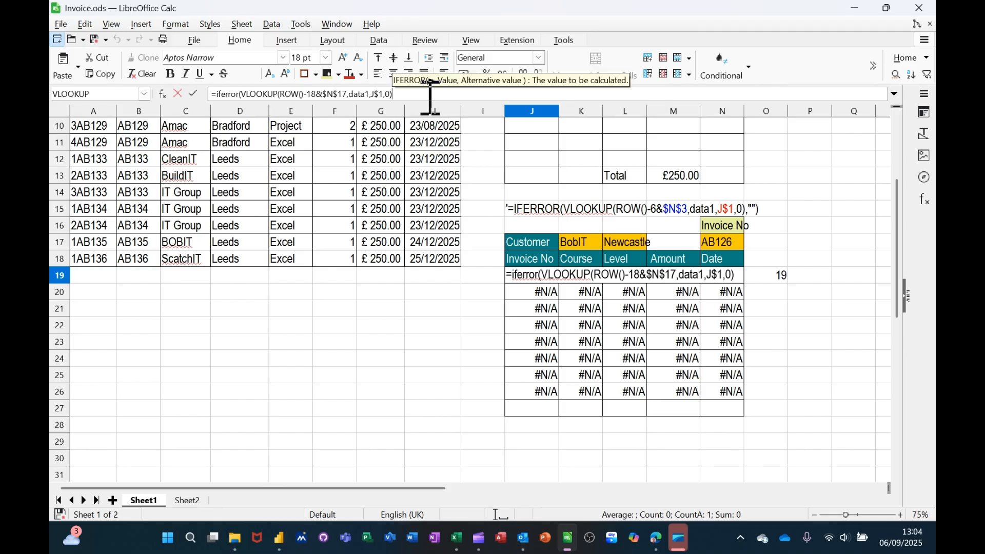
{"action": "type", "text": ",\"\""}
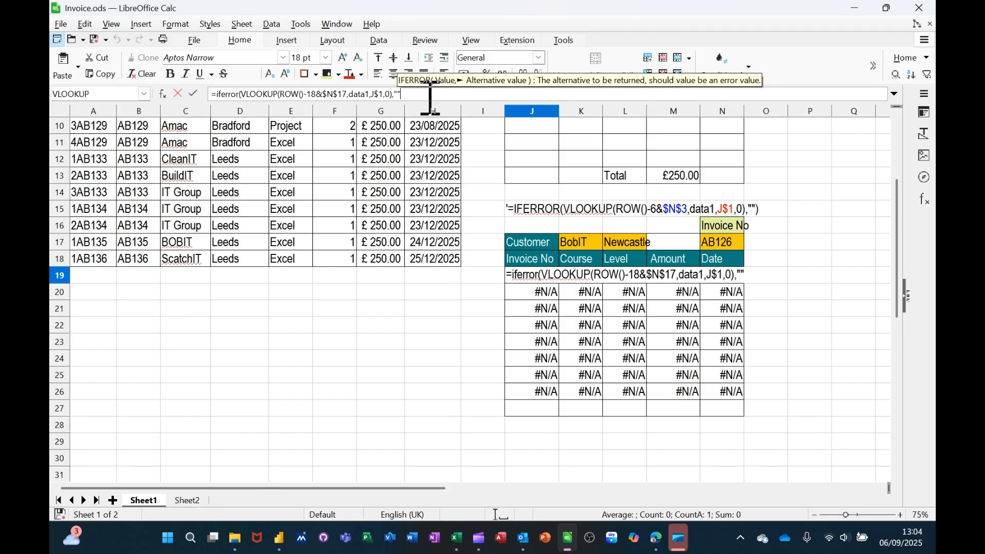
{"action": "type", "text": ")"}
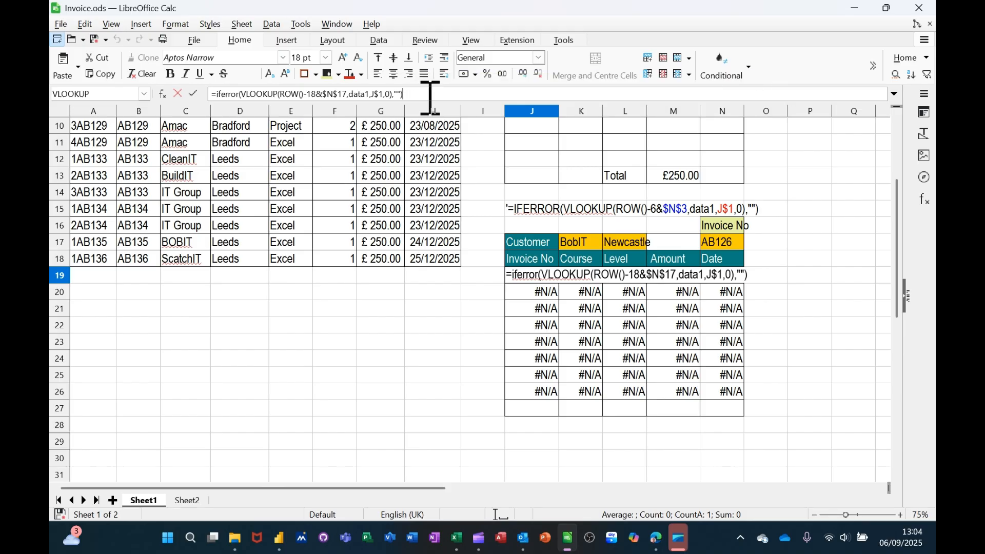
{"action": "left_click", "coordinate": [193, 93]}
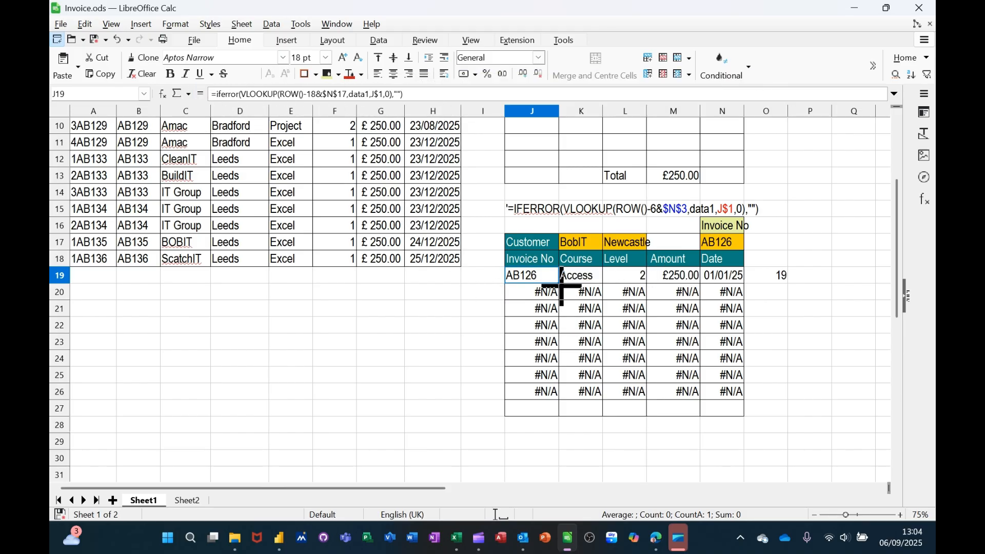
{"action": "left_click_drag", "start_coordinate": [562, 287], "coordinate": [737, 401]}
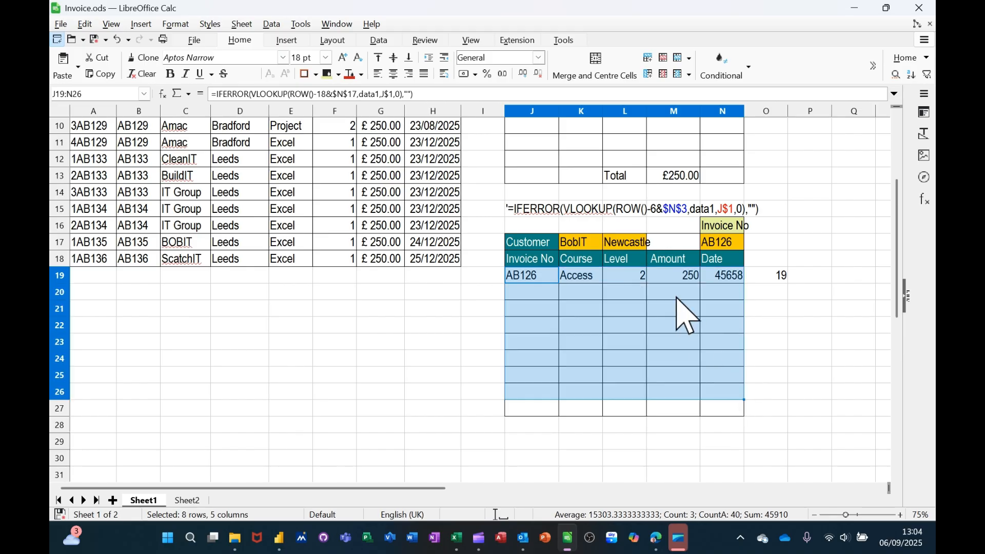
Apply the currency format to the Amount range M19:M27 and the date format to N19:N27.
{"action": "left_click_drag", "start_coordinate": [675, 281], "coordinate": [671, 408]}
{"action": "left_click", "coordinate": [464, 74]}
{"action": "left_click", "coordinate": [718, 277]}
{"action": "left_click_drag", "start_coordinate": [718, 277], "coordinate": [723, 414]}
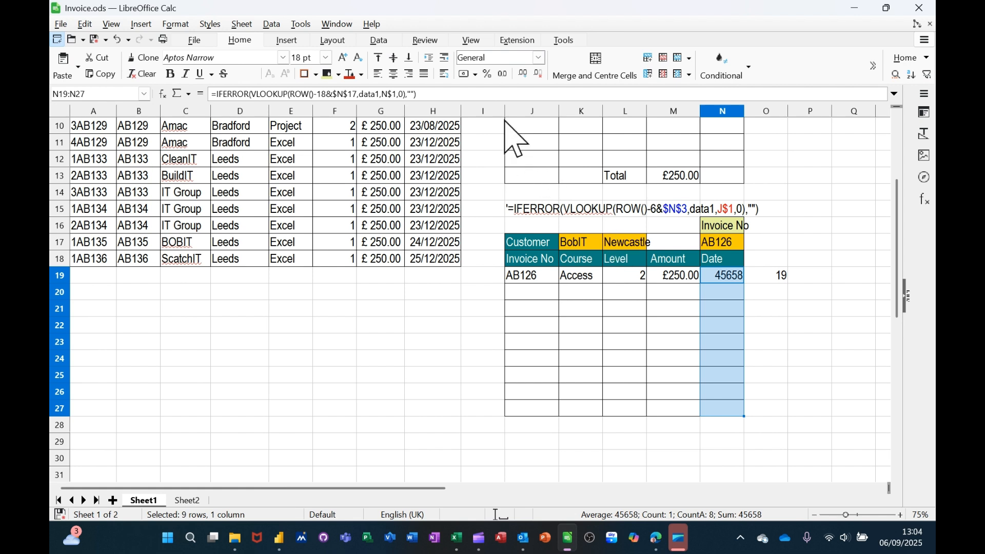
{"action": "left_click", "coordinate": [538, 57]}
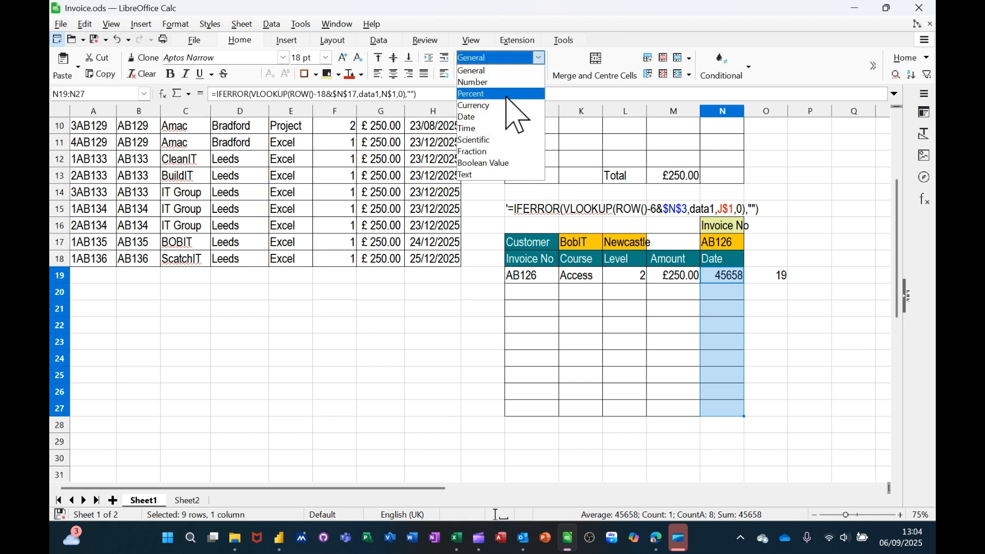
{"action": "left_click", "coordinate": [495, 117]}
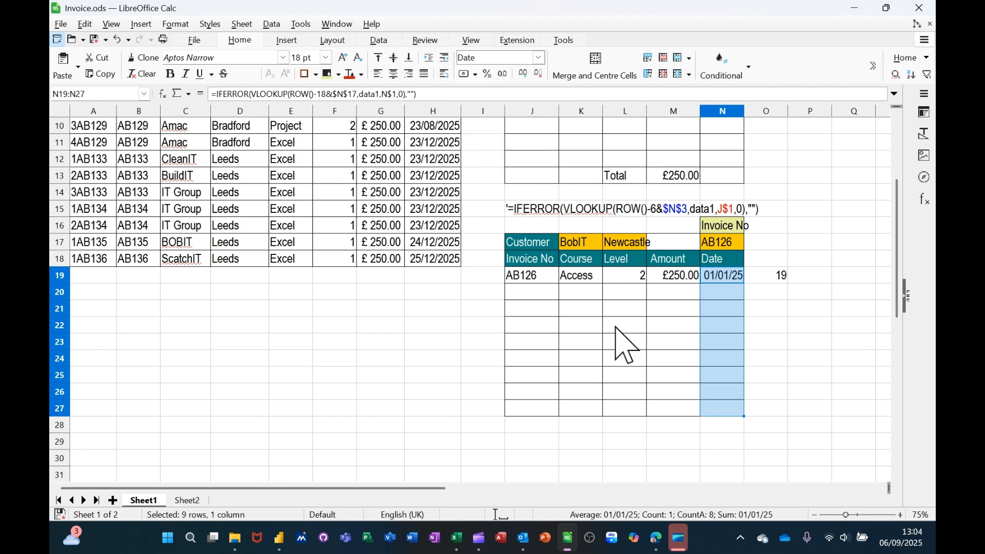
Total the second invoice's amounts in M27 with a SUM of M19:M26.
{"action": "left_click", "coordinate": [661, 409]}
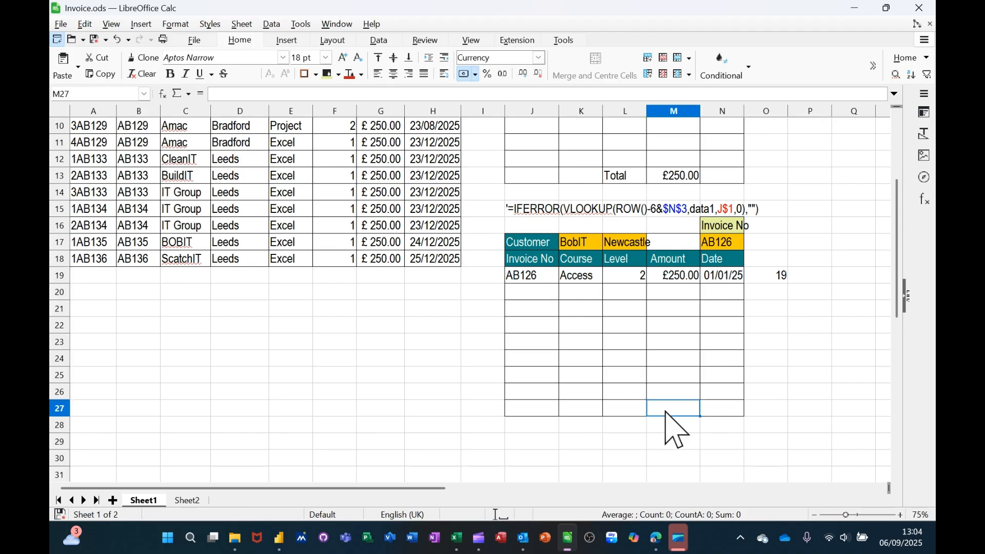
{"action": "key", "text": "alt+equal"}
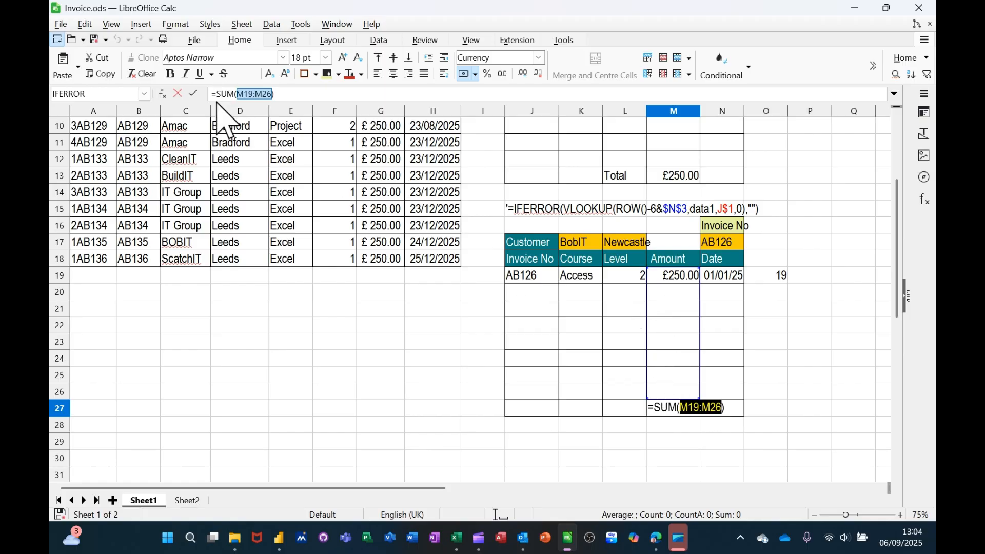
{"action": "left_click", "coordinate": [193, 94]}
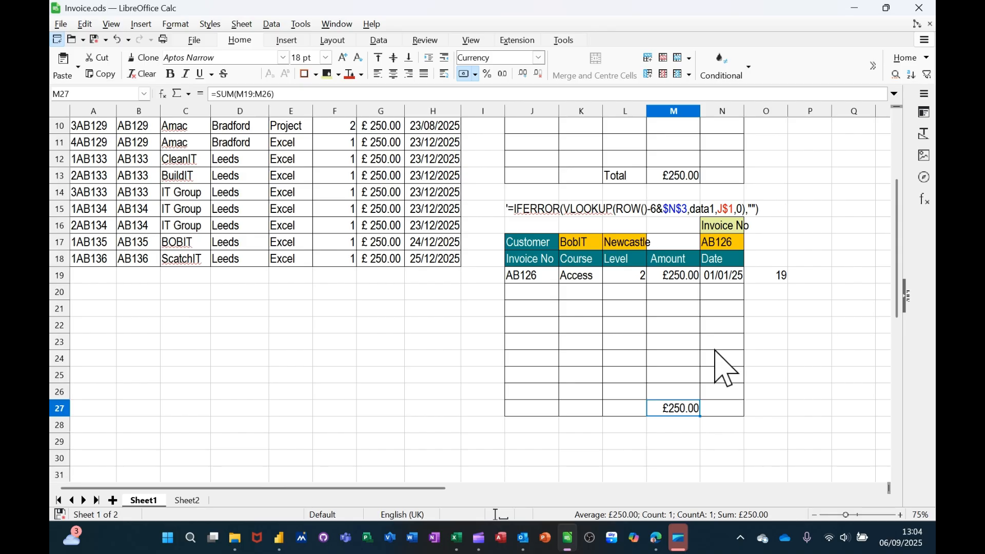
Test the second invoice by choosing AB123 and then AB129 as the invoice number in N17.
{"action": "left_click", "coordinate": [727, 243]}
{"action": "left_click", "coordinate": [750, 243]}
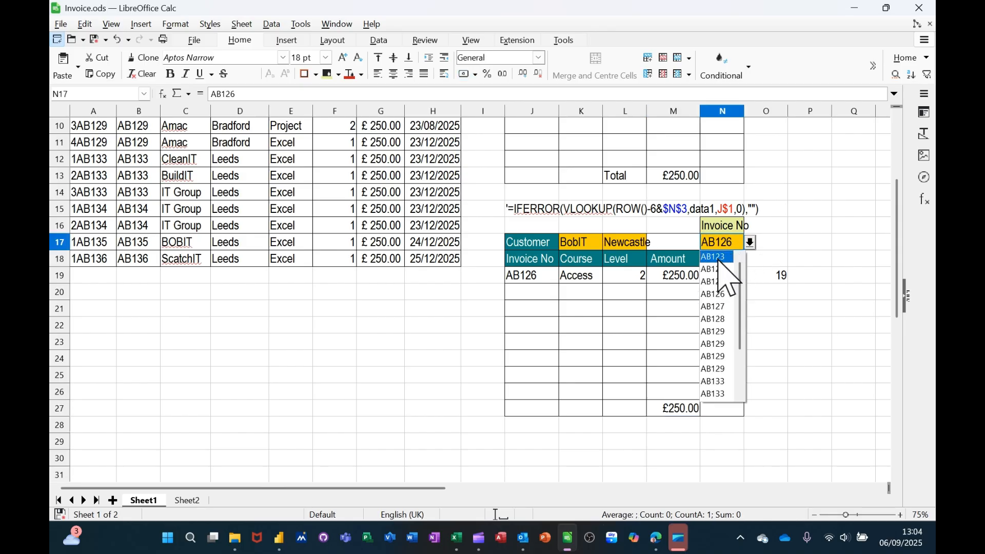
{"action": "left_click", "coordinate": [718, 258]}
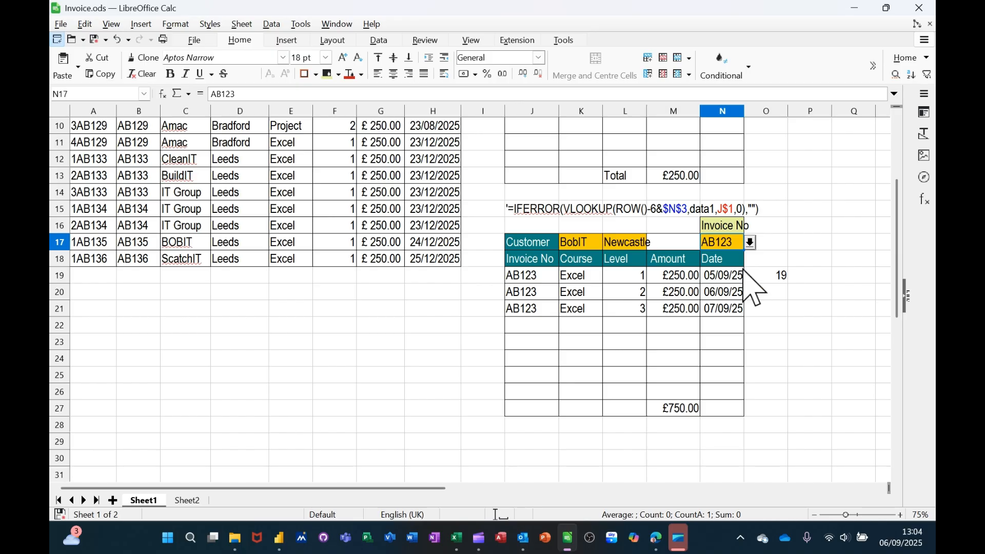
{"action": "left_click", "coordinate": [749, 243]}
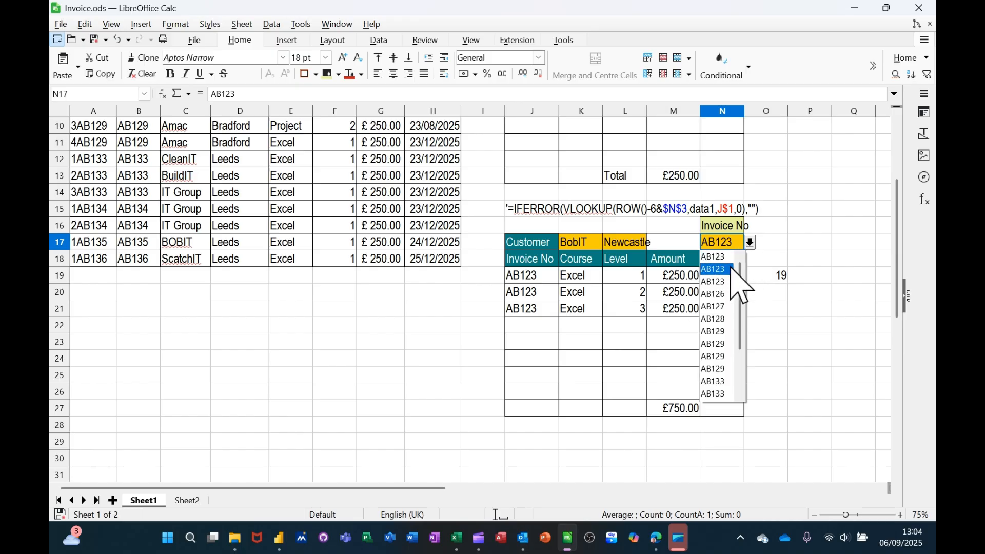
{"action": "left_click", "coordinate": [724, 333]}
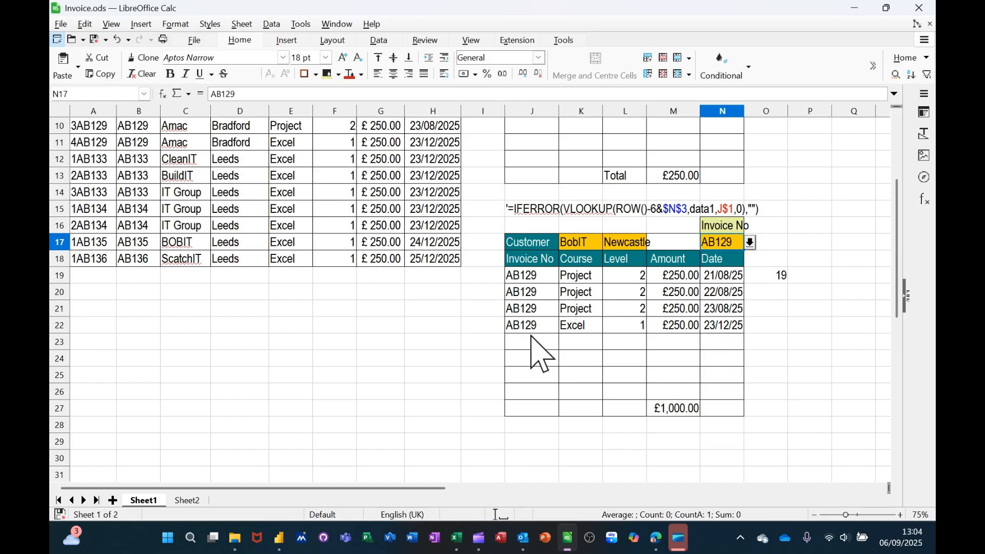
Examine the customer lookup formula in K17, the named range over columns B to H, and the invoice number cells N3 and N17.
{"action": "left_click", "coordinate": [582, 243]}
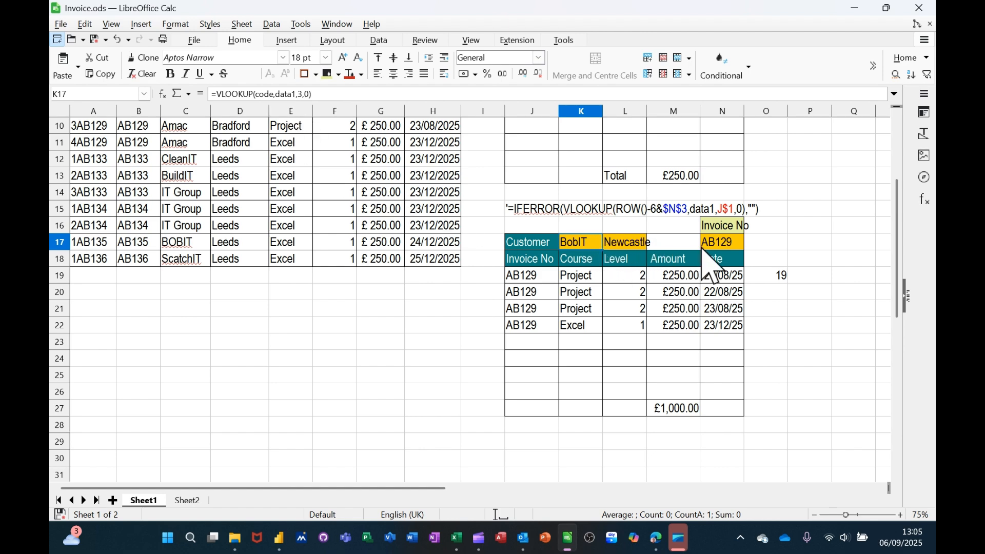
{"action": "scroll", "coordinate": [705, 285], "scroll_direction": "up", "scroll_amount": 2}
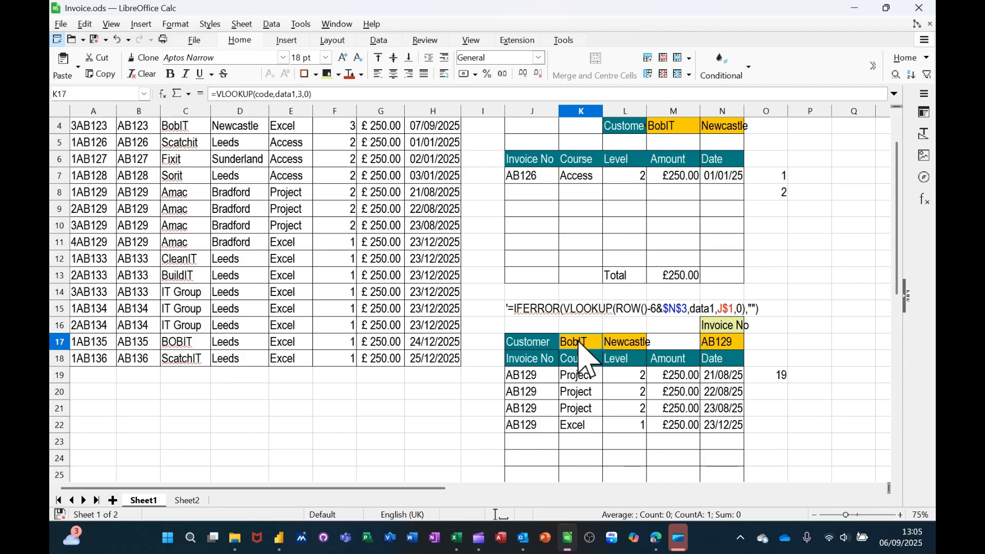
{"action": "scroll", "coordinate": [287, 244], "scroll_direction": "up", "scroll_amount": 1}
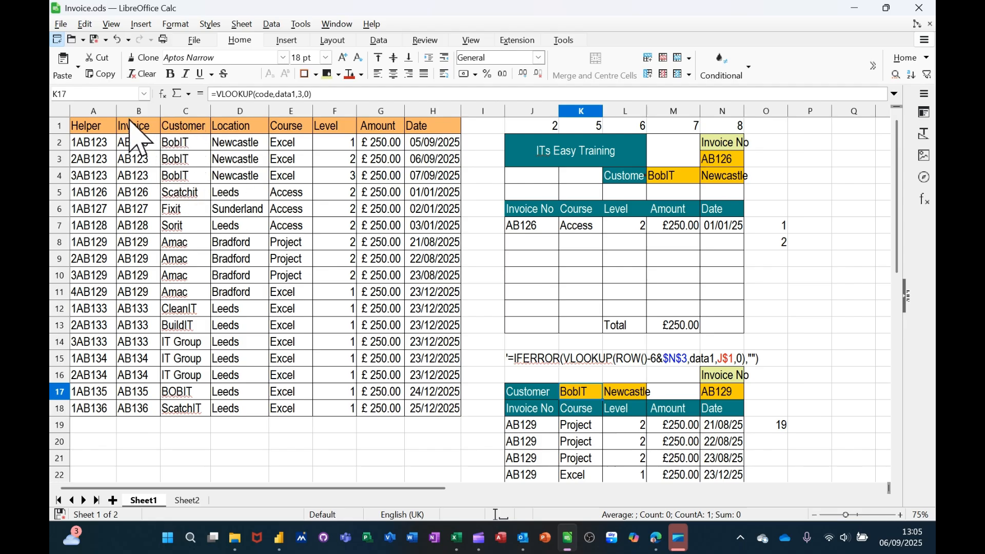
{"action": "left_click_drag", "start_coordinate": [128, 111], "coordinate": [415, 139]}
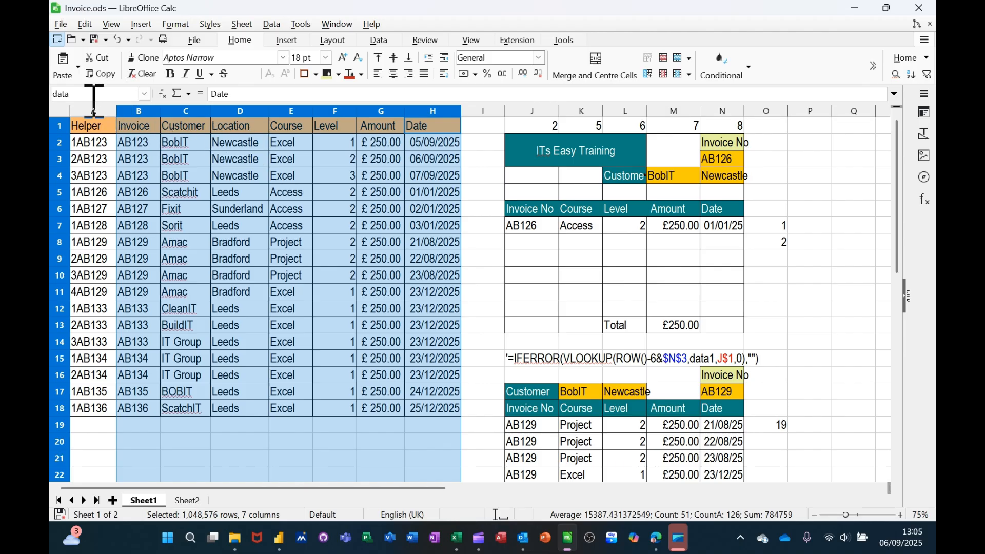
{"action": "left_click", "coordinate": [134, 129]}
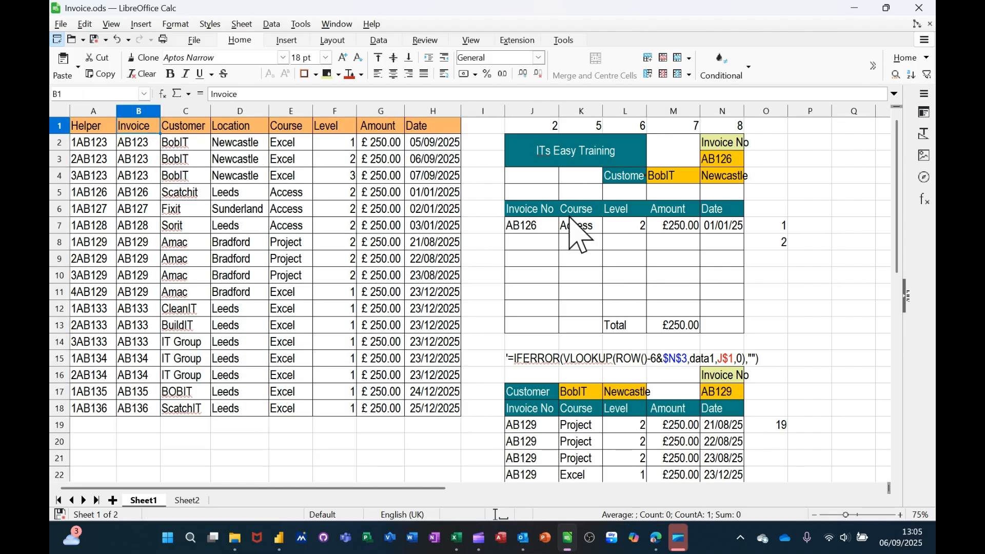
{"action": "left_click", "coordinate": [727, 163]}
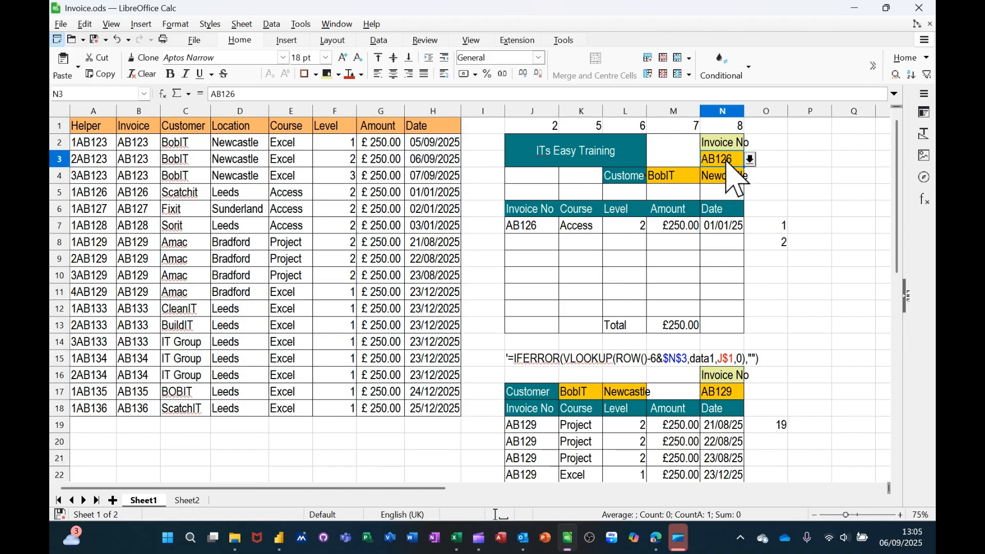
{"action": "scroll", "coordinate": [674, 262], "scroll_direction": "down", "scroll_amount": 1}
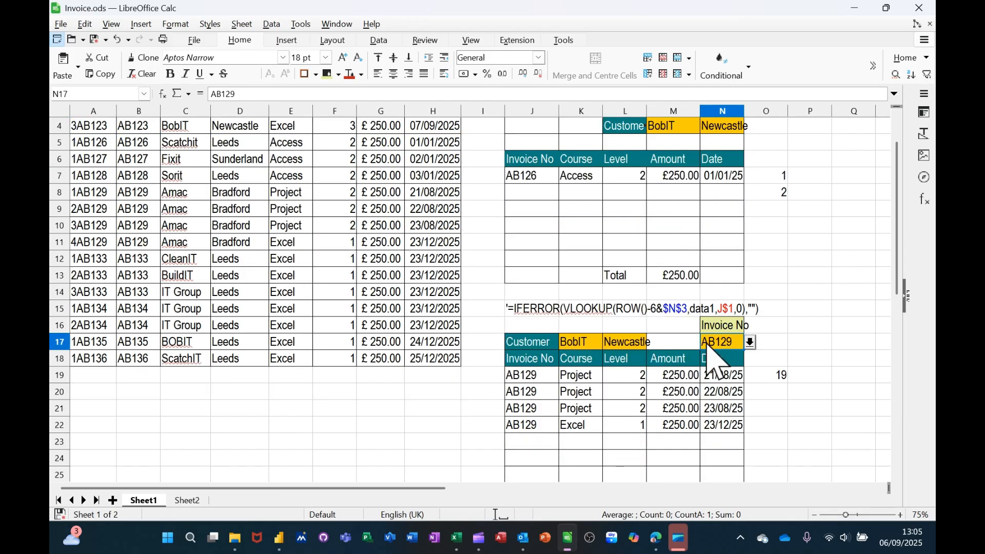
{"action": "left_click", "coordinate": [571, 344]}
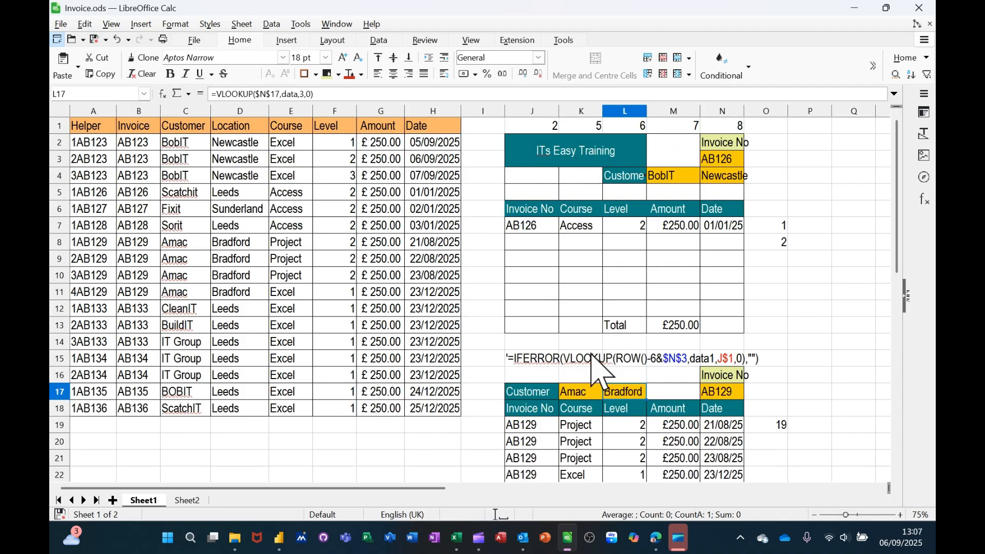
Choose invoice number AB123 in N17 to check the second invoice's customer, location and lines against the source data.
{"action": "scroll", "coordinate": [600, 369], "scroll_direction": "down", "scroll_amount": 3}
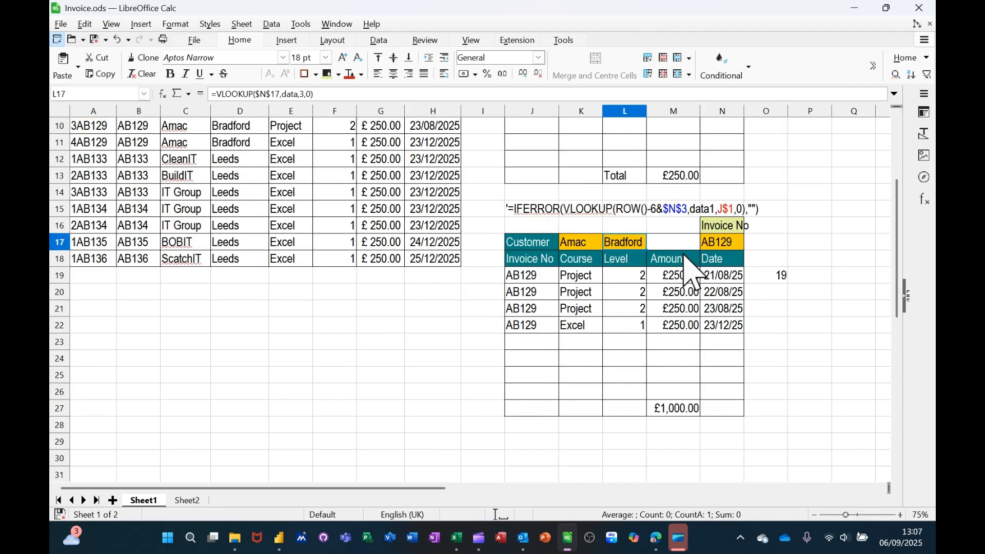
{"action": "left_click", "coordinate": [731, 244]}
{"action": "left_click", "coordinate": [749, 243]}
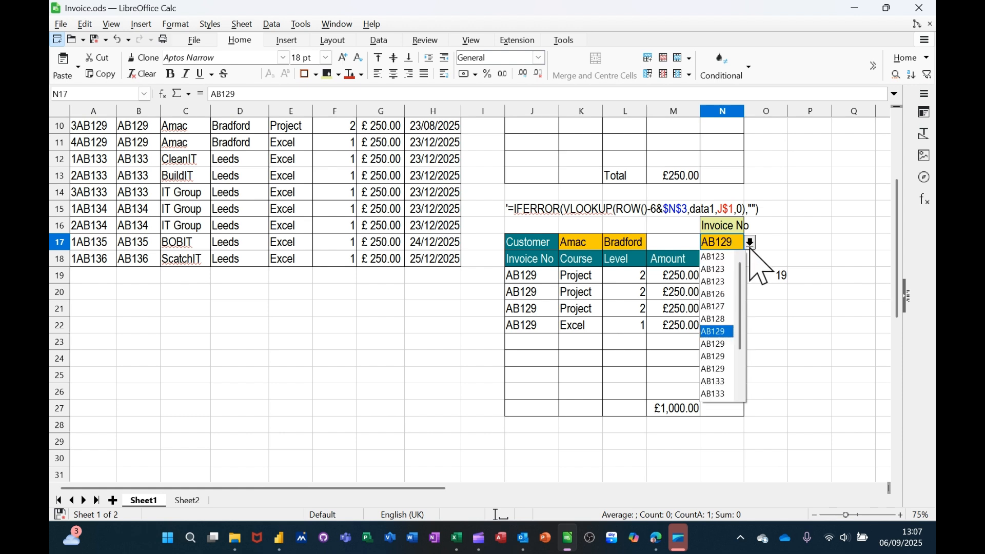
{"action": "left_click", "coordinate": [720, 257]}
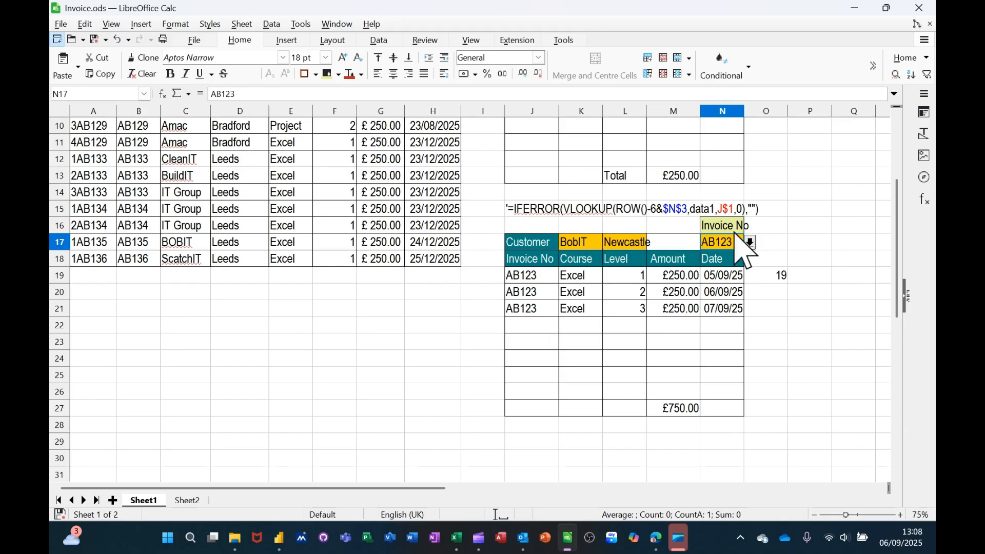
{"action": "scroll", "coordinate": [419, 259], "scroll_direction": "up", "scroll_amount": 3}
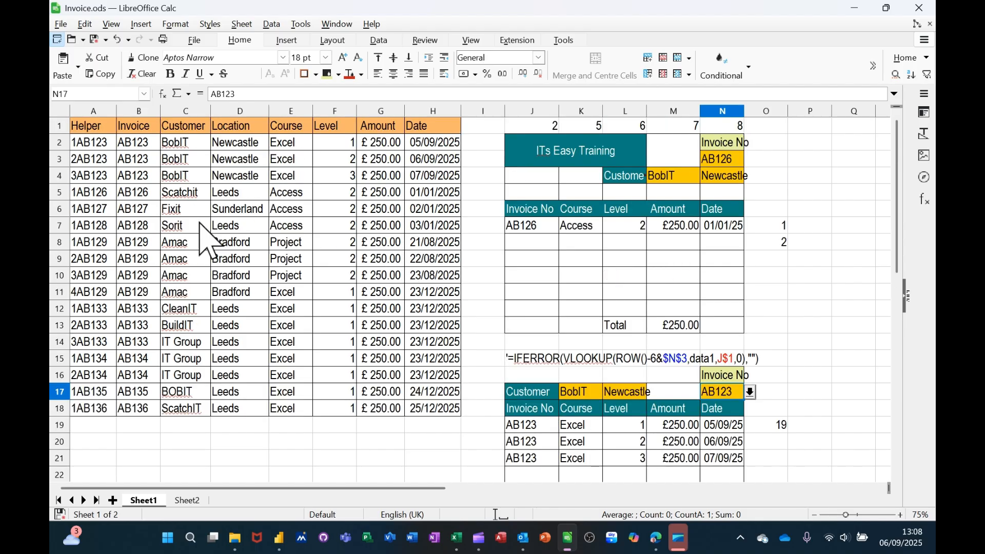
Copy the helper formula from A2 and show it as text in B19 as '=COUNTIF($B$2:B2,B2)&B2, with a leading apostrophe.
{"action": "left_click", "coordinate": [81, 145]}
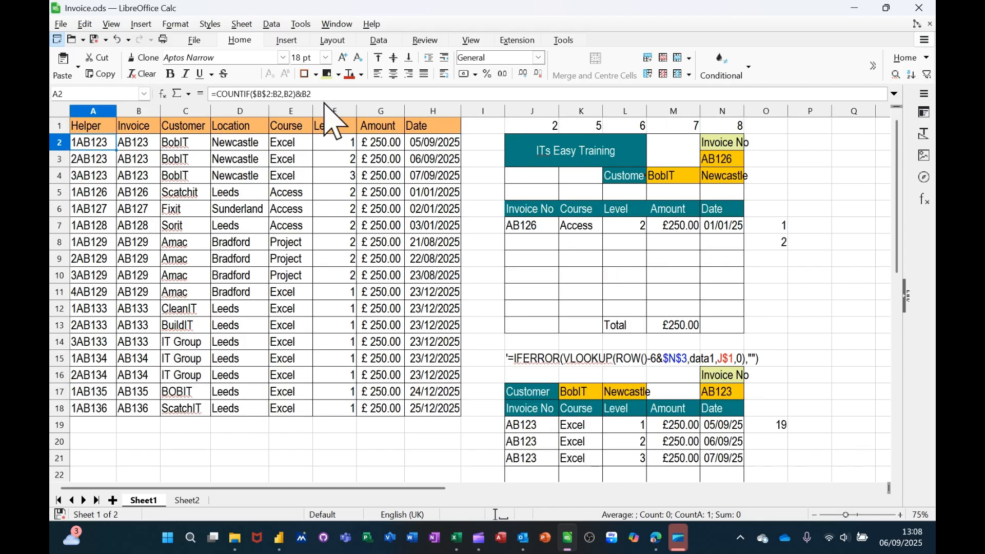
{"action": "left_click_drag", "start_coordinate": [311, 94], "coordinate": [209, 96]}
{"action": "key", "text": "ctrl+c"}
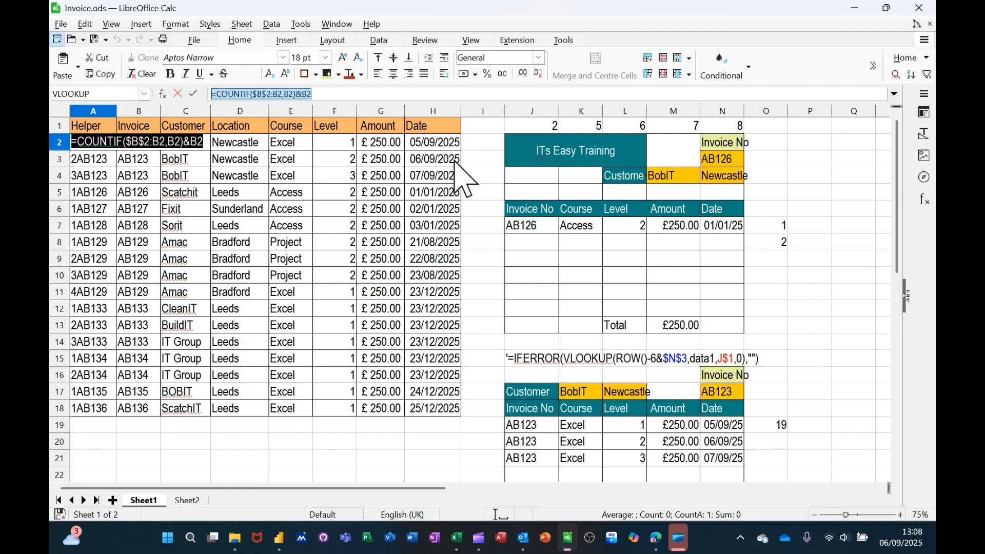
{"action": "left_click", "coordinate": [193, 94]}
{"action": "scroll", "coordinate": [281, 282], "scroll_direction": "down", "scroll_amount": 2}
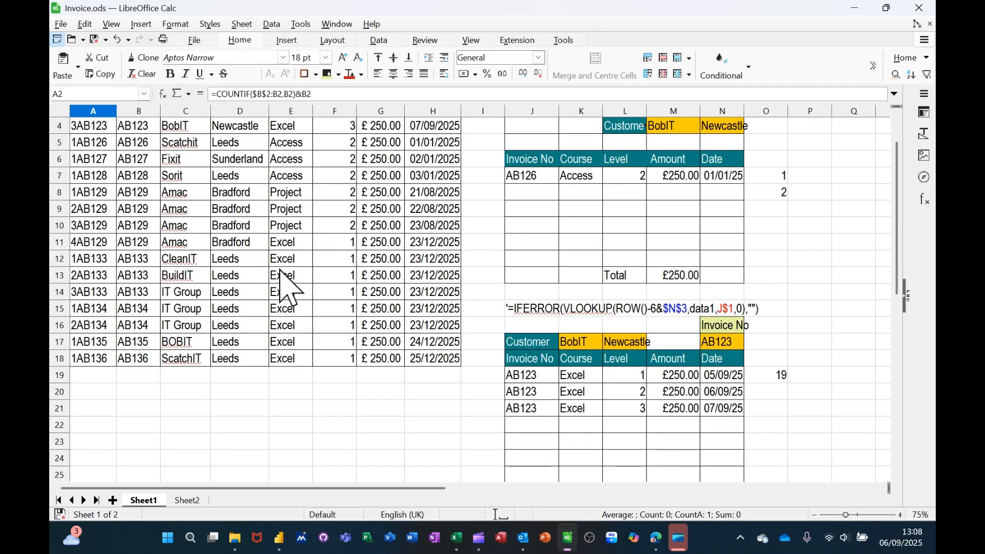
{"action": "left_click", "coordinate": [129, 330]}
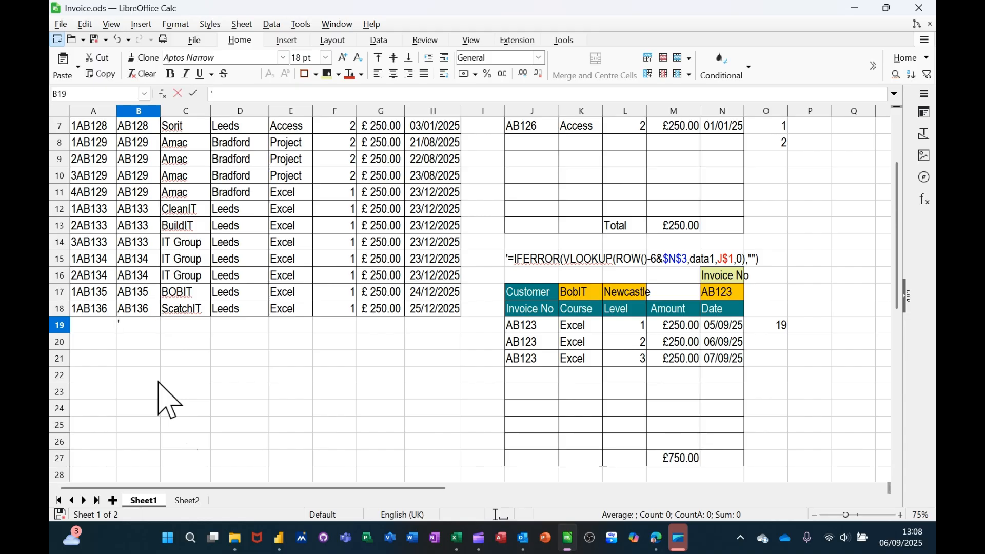
{"action": "type", "text": "'"}
{"action": "key", "text": "ctrl+v"}
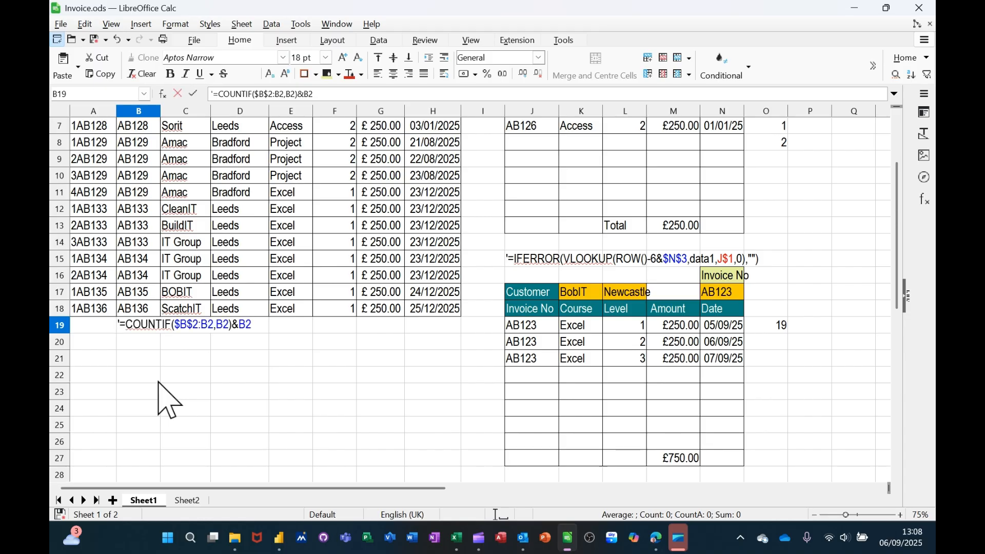
{"action": "key", "text": "Return"}
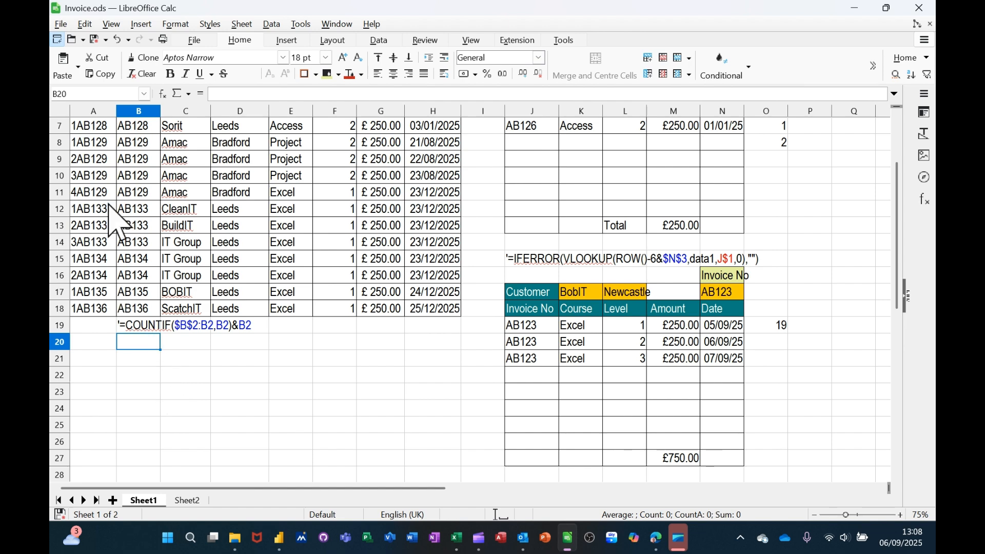
{"action": "scroll", "coordinate": [85, 272], "scroll_direction": "up", "scroll_amount": 2}
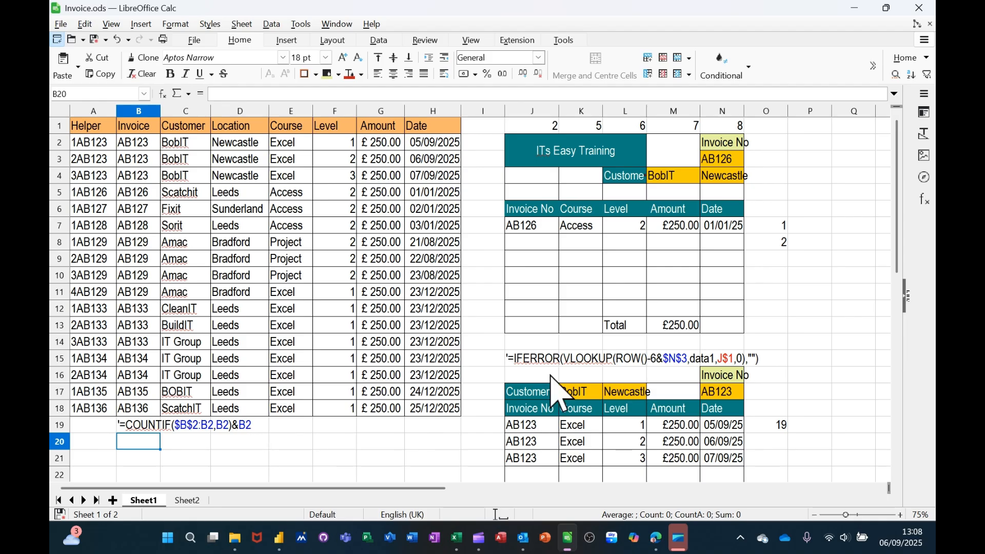
{"action": "scroll", "coordinate": [783, 272], "scroll_direction": "down", "scroll_amount": 2}
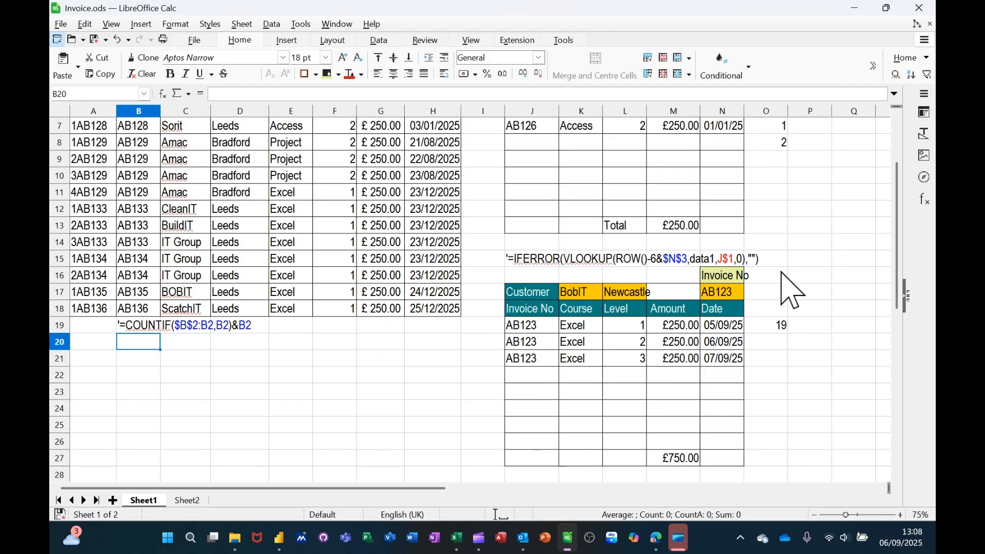